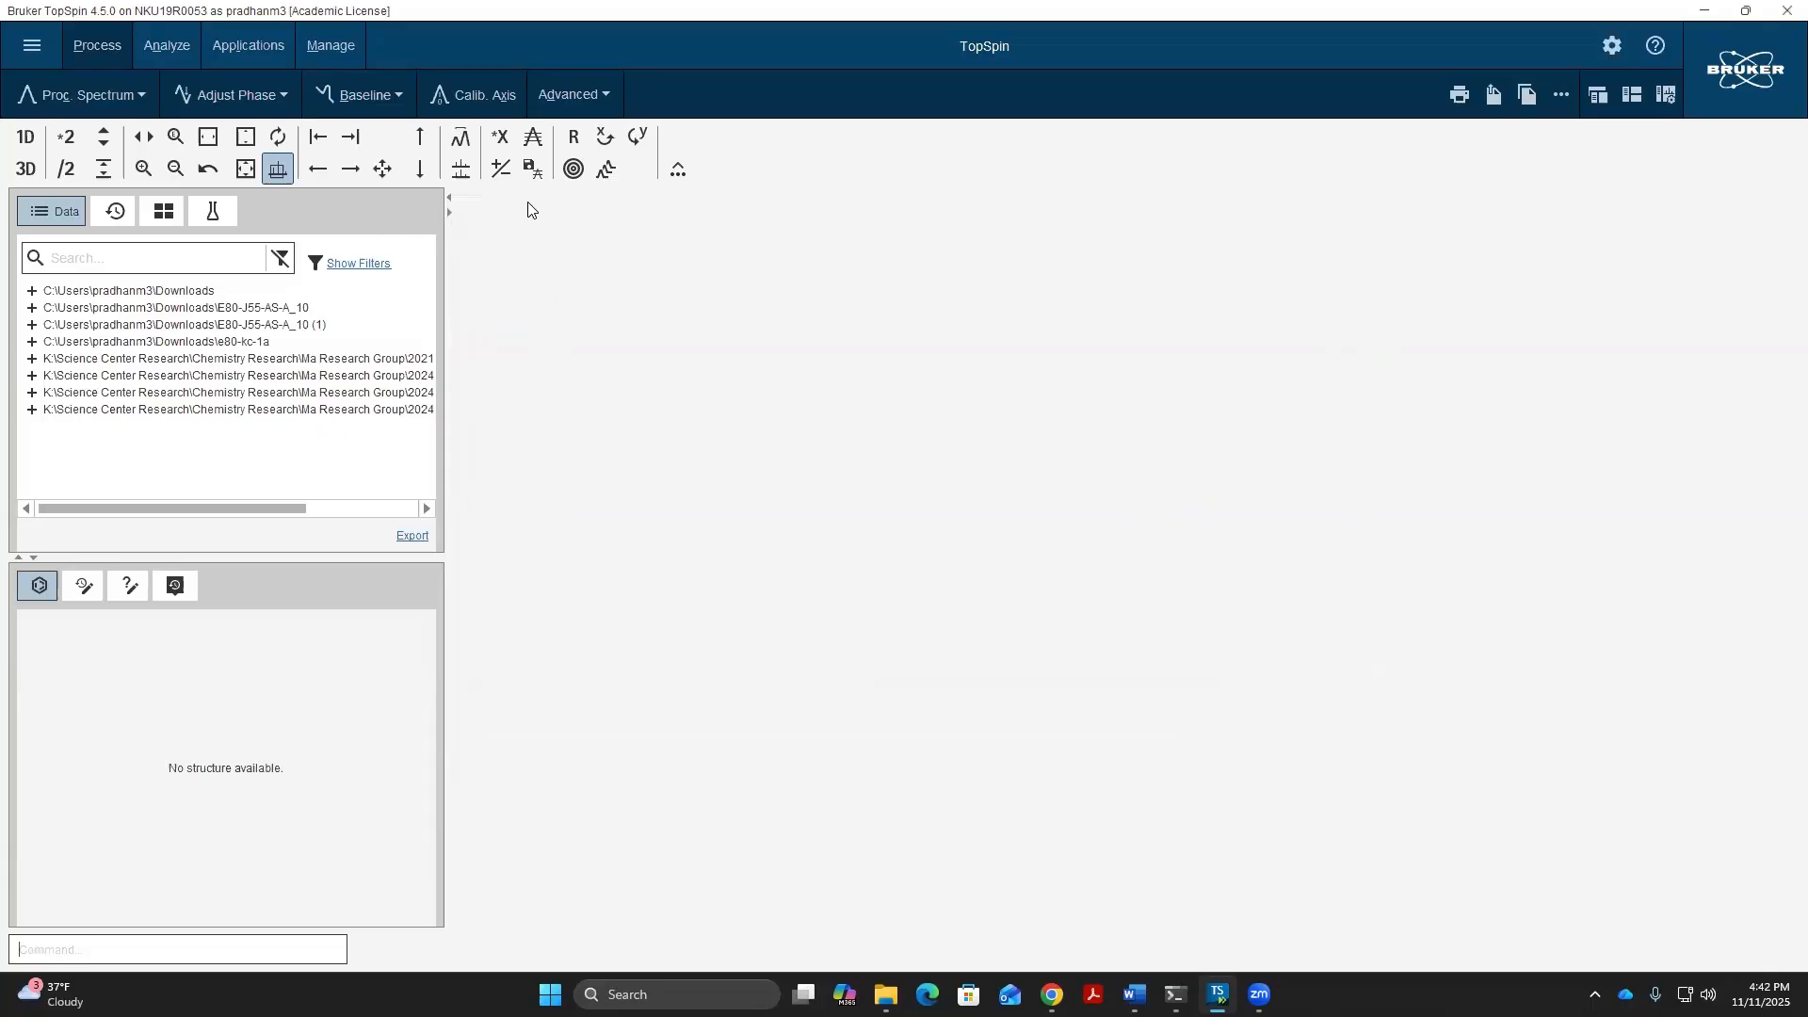
- Open the standard Bruker-format NMR dataset 16 from the E80-J55-AS-A-COSY folder
click(34, 47)
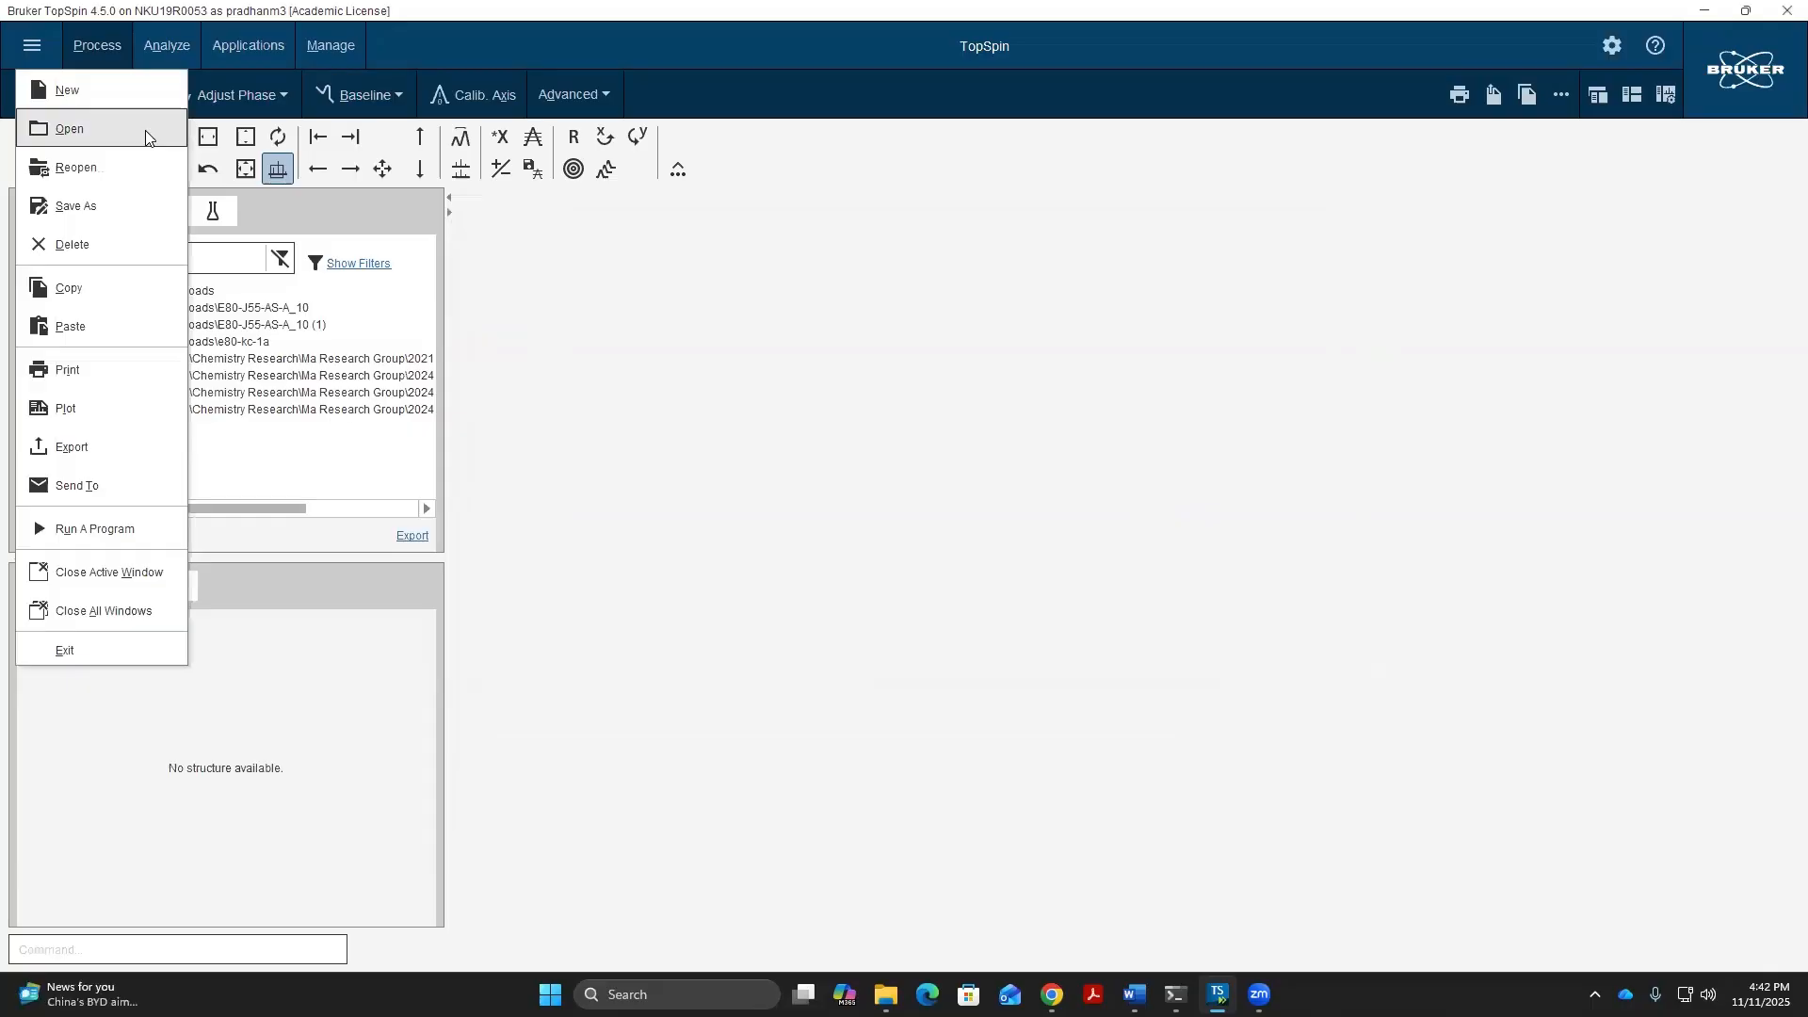
click(146, 132)
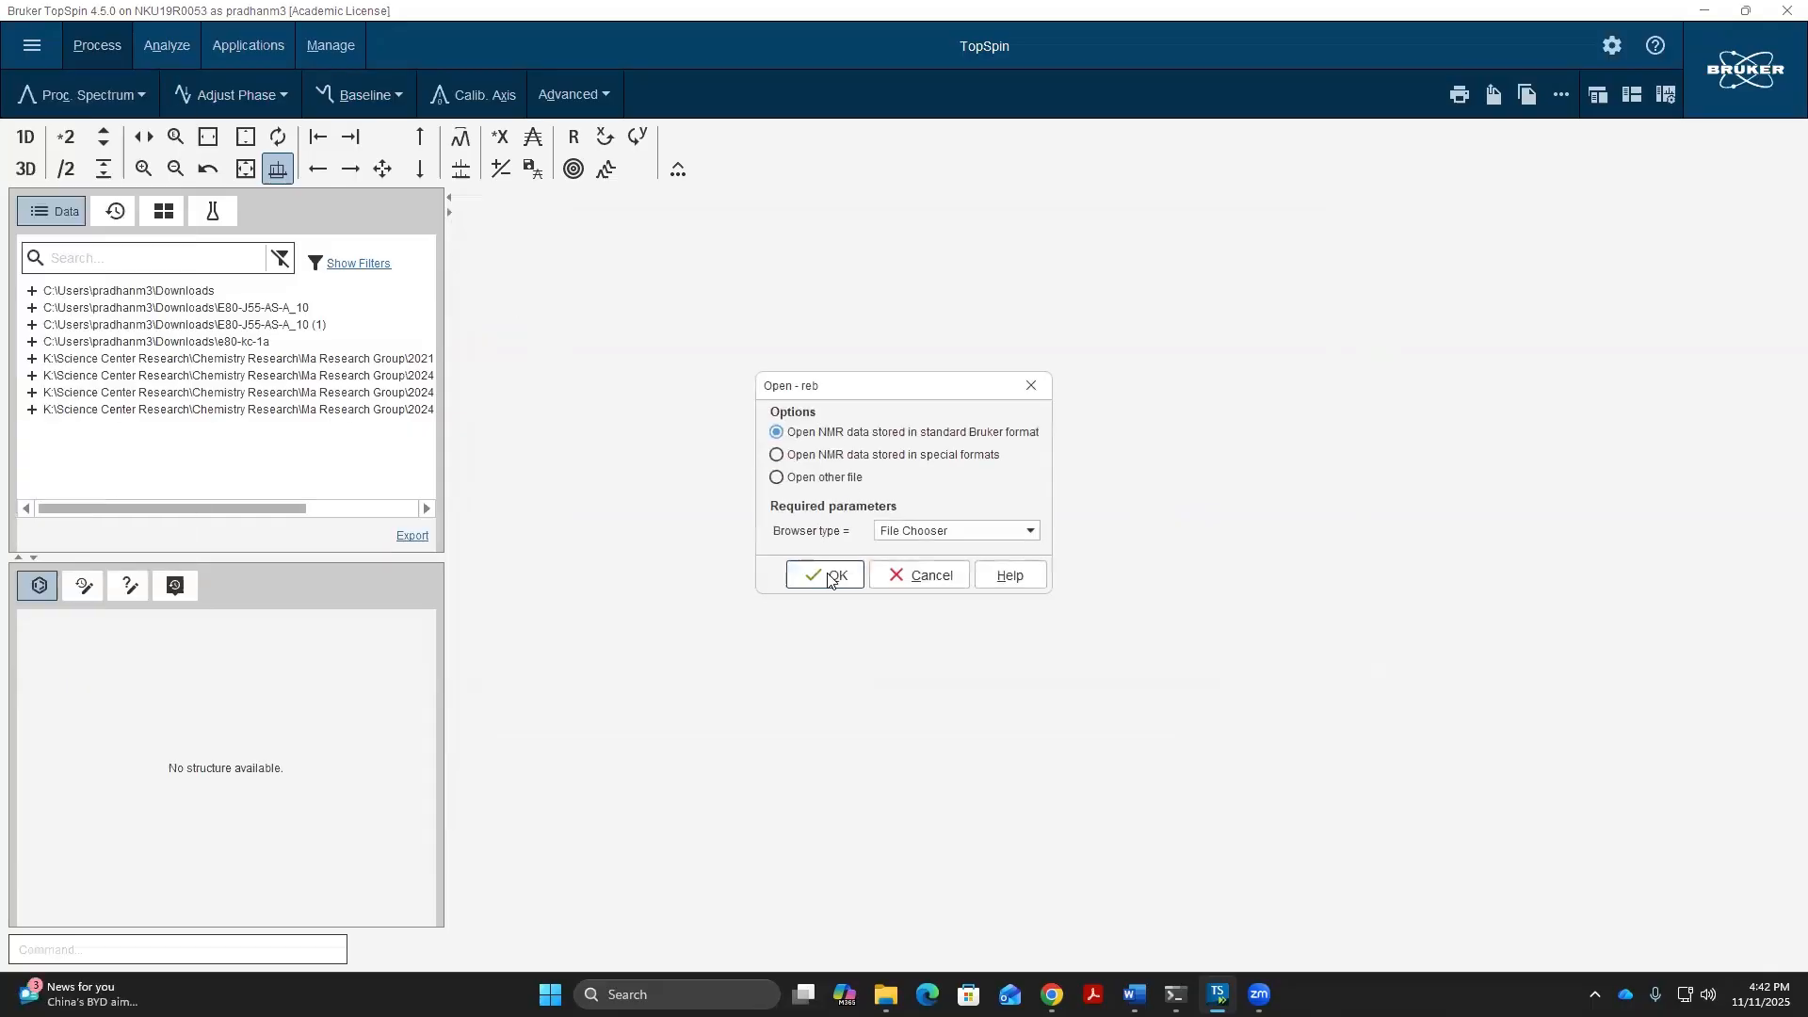
click(825, 576)
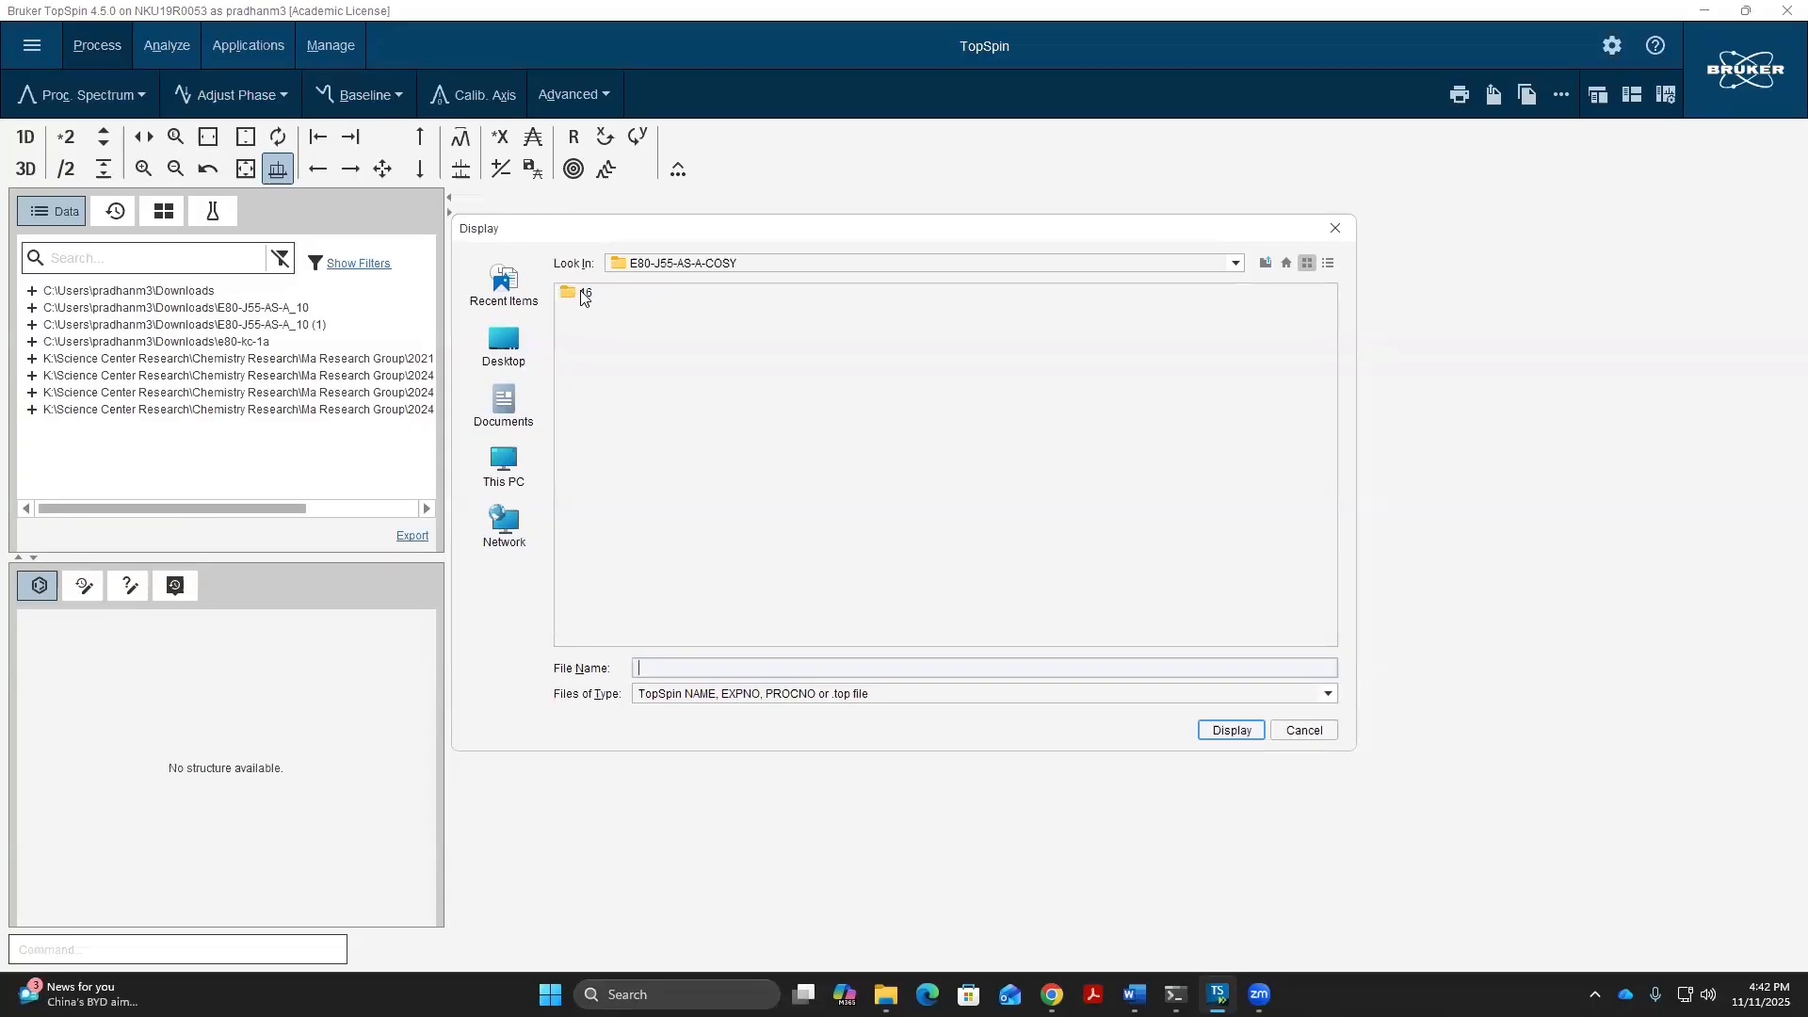
click(578, 294)
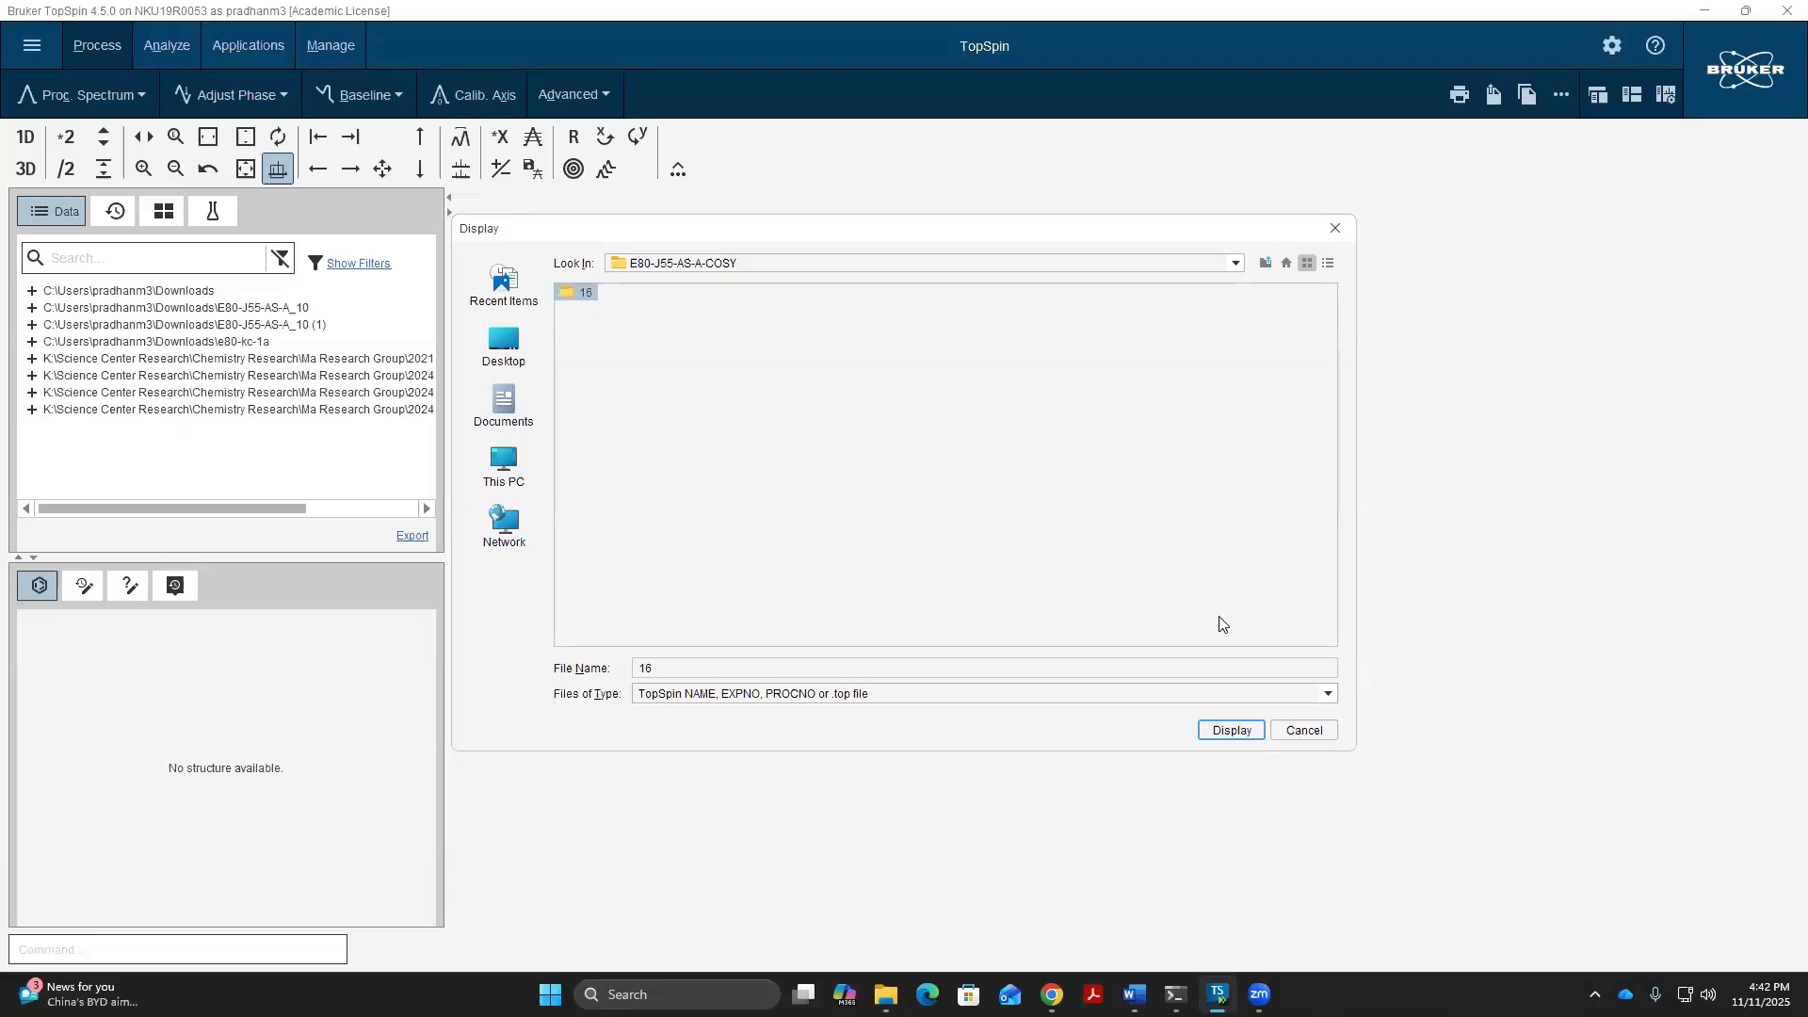
click(1231, 731)
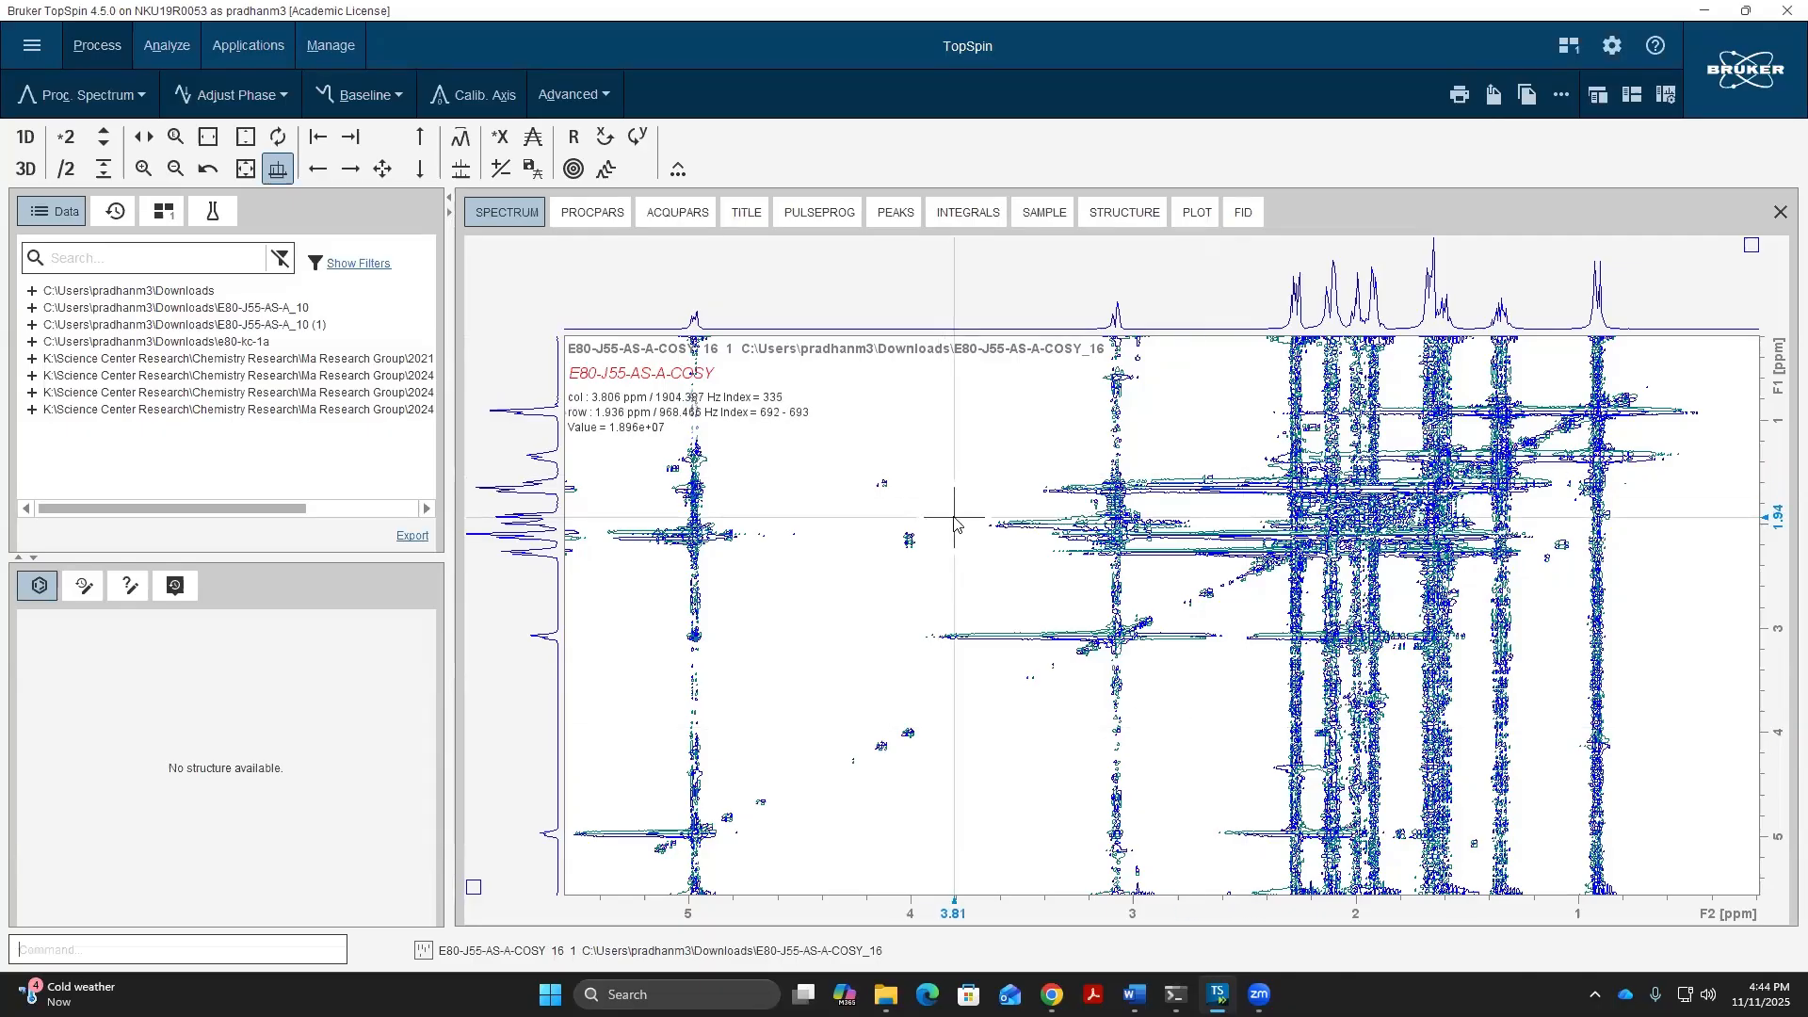
- Adjust the contour intensity of the COSY spectrum to suppress the noise streaks while keeping the diagonal and cross peaks
scroll(954, 518, down, 5)
scroll(954, 518, down, 3)
scroll(954, 518, down, 5)
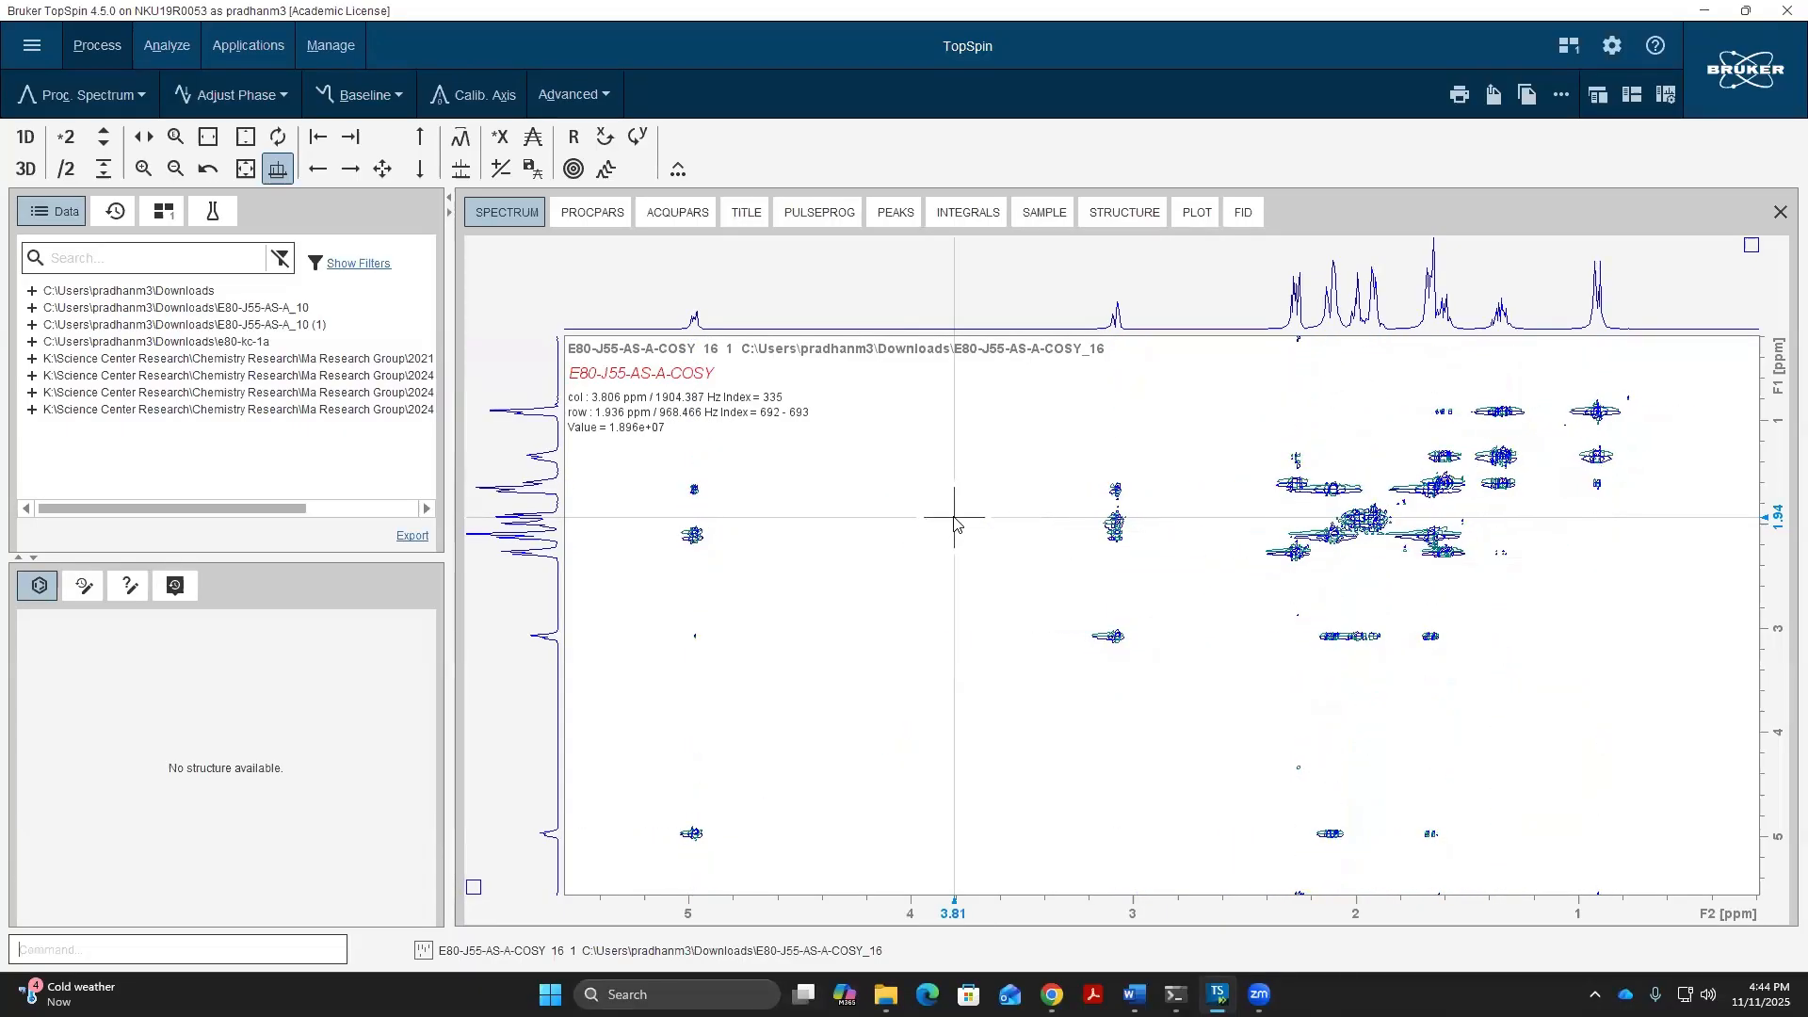
scroll(954, 520, down, 3)
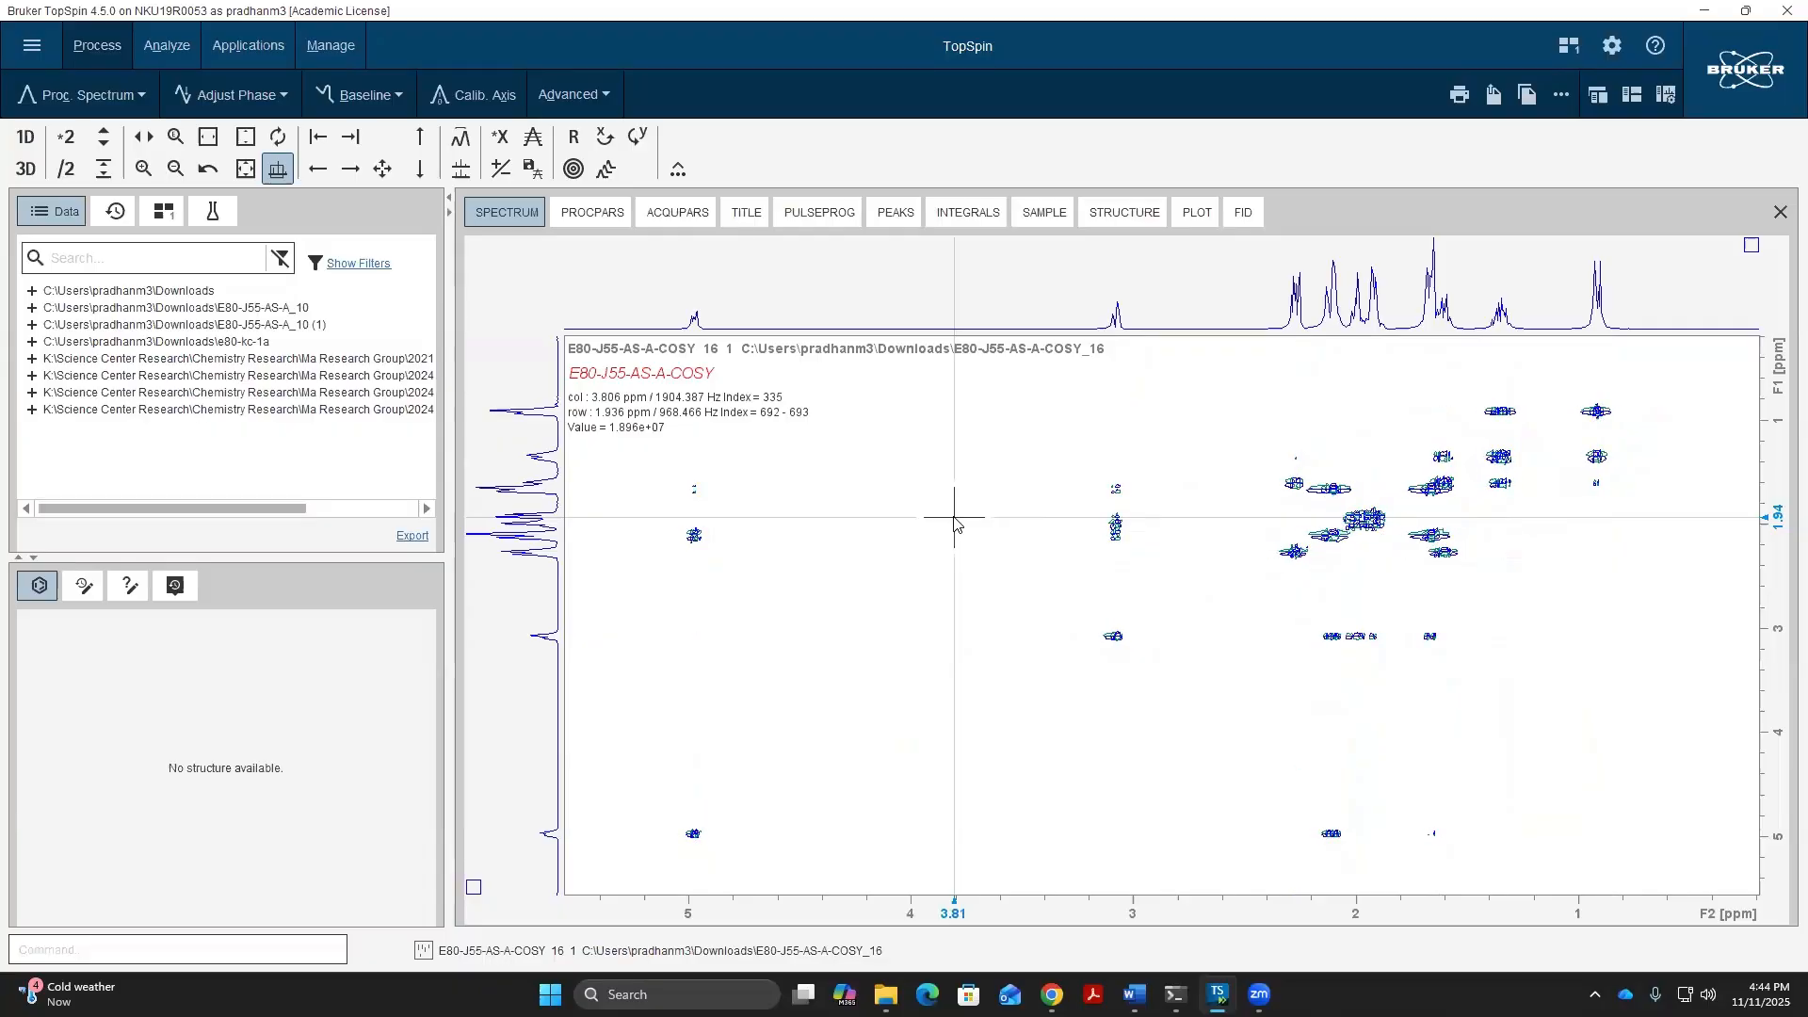
scroll(954, 518, down, 2)
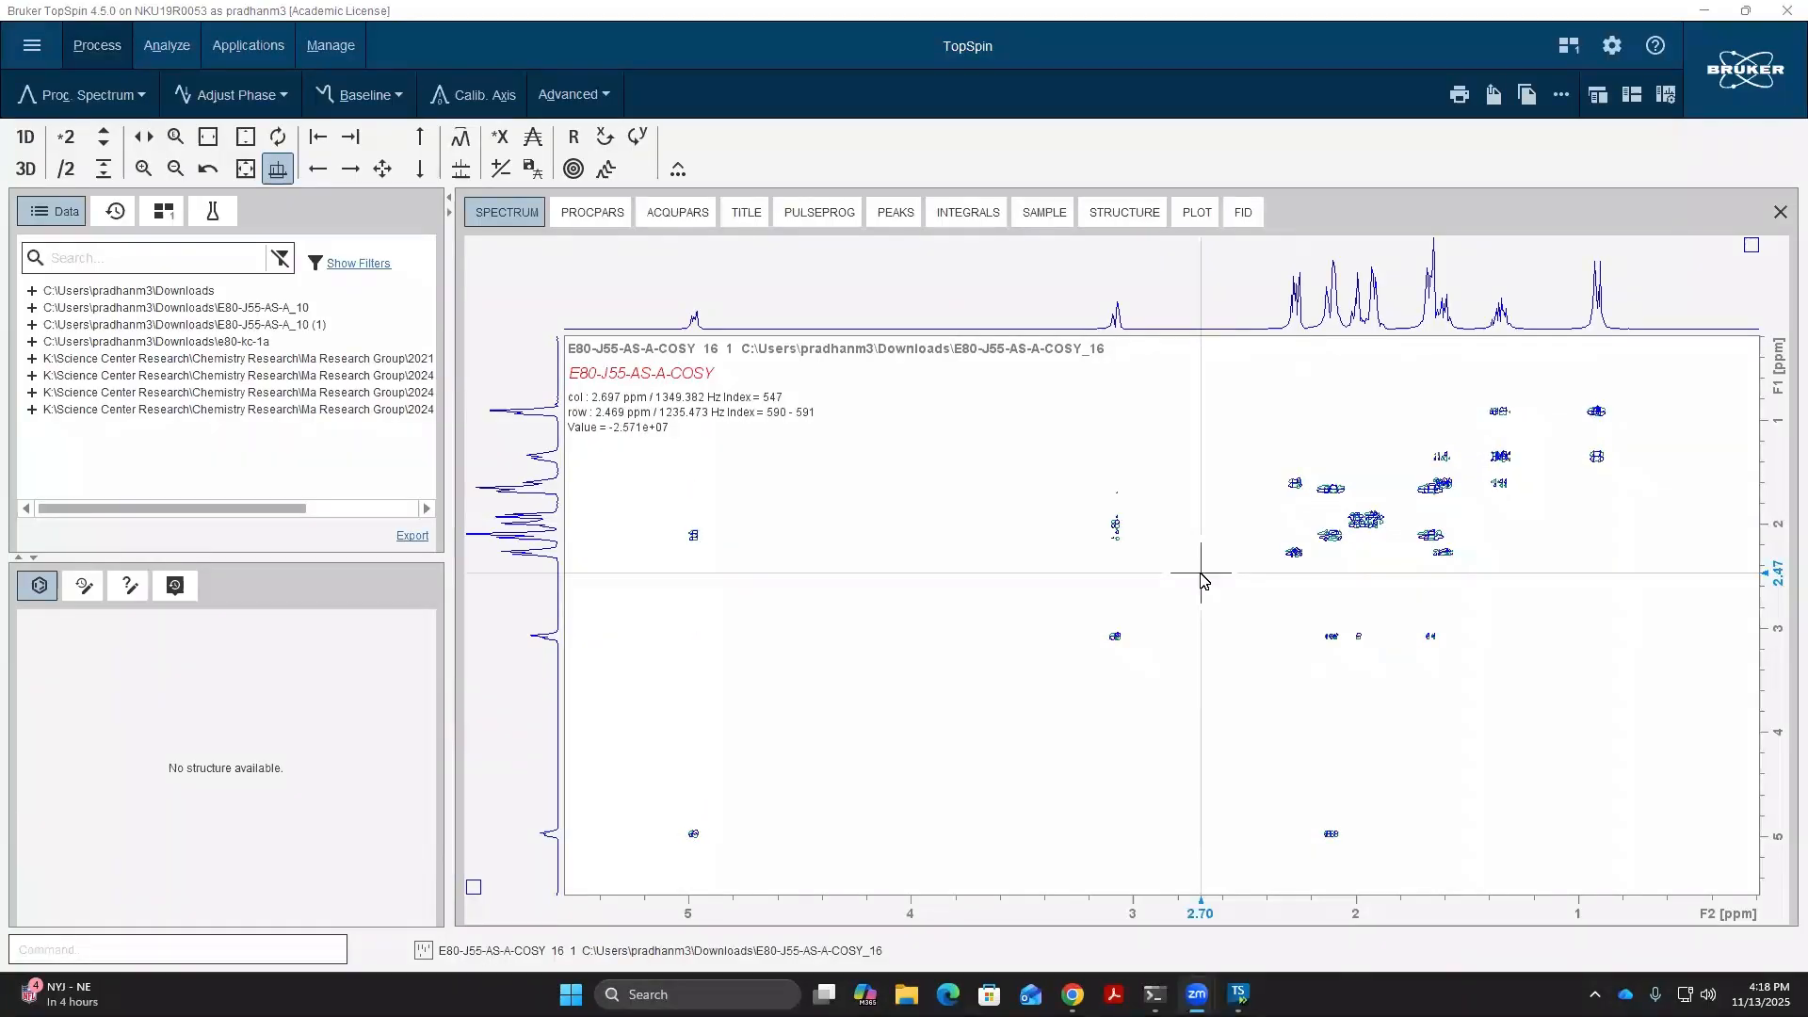
scroll(1202, 581, down, 2)
scroll(1202, 580, down, 1)
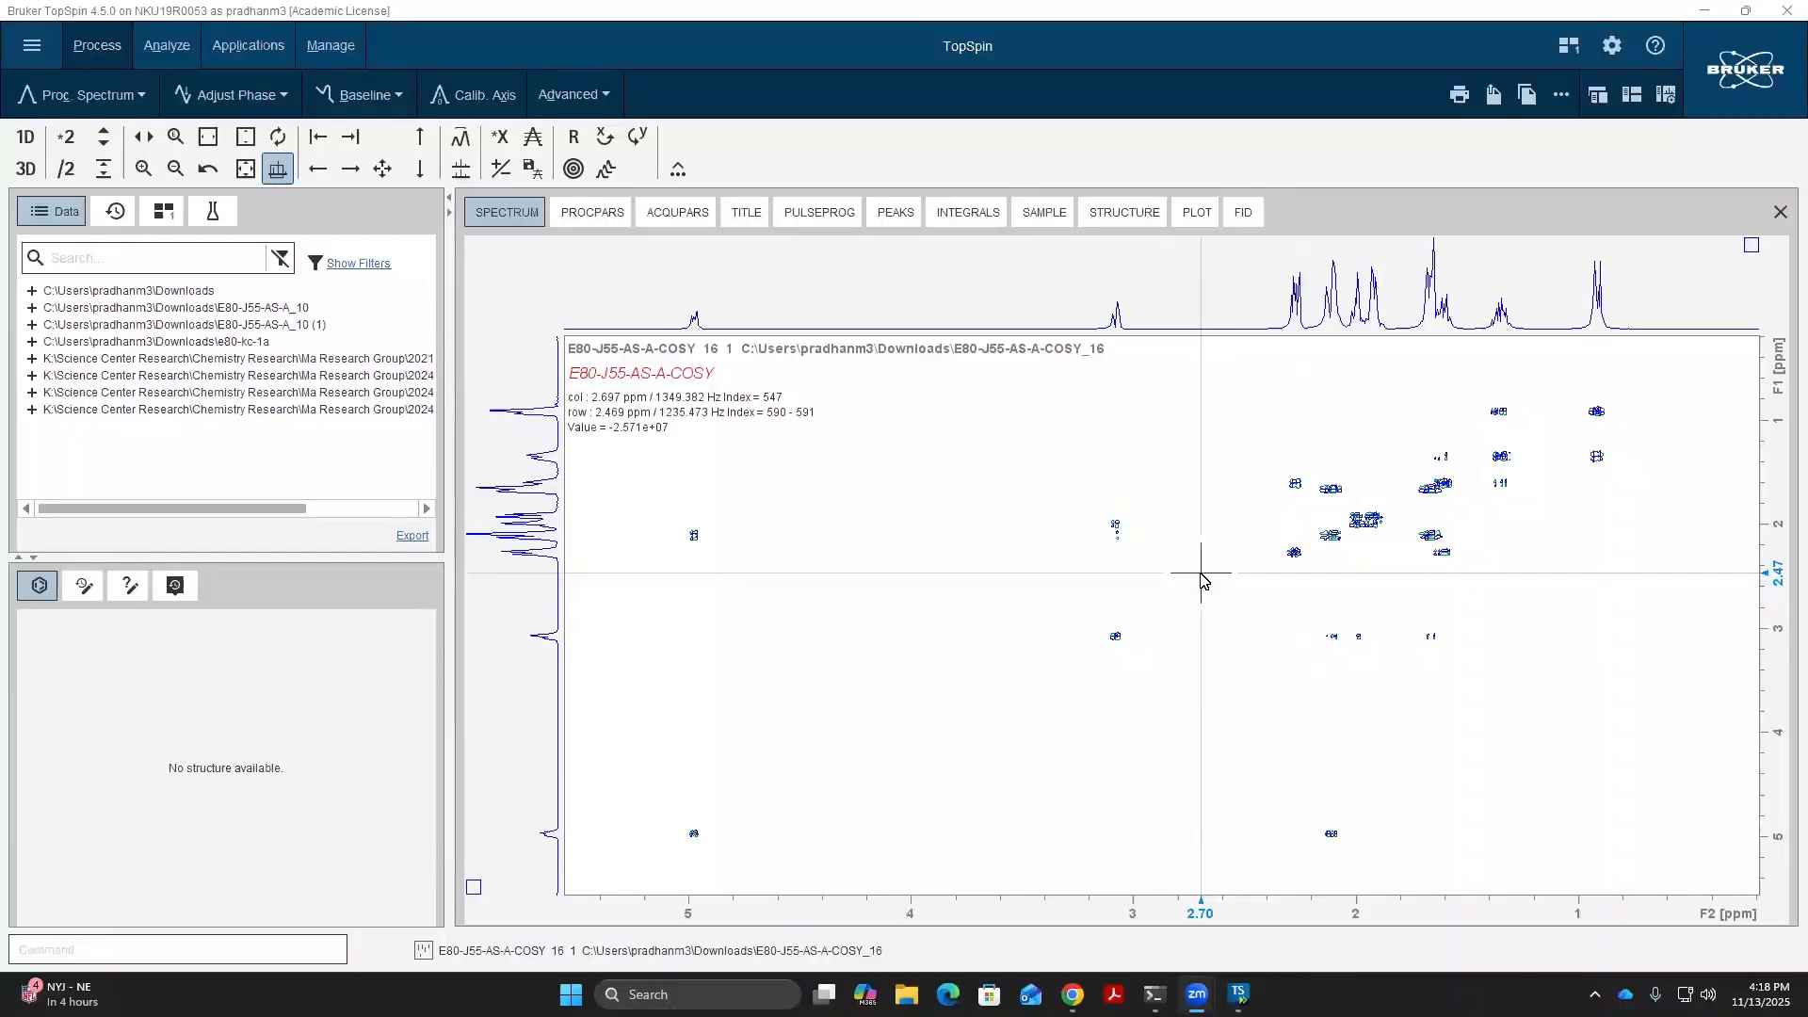
scroll(1202, 580, down, 2)
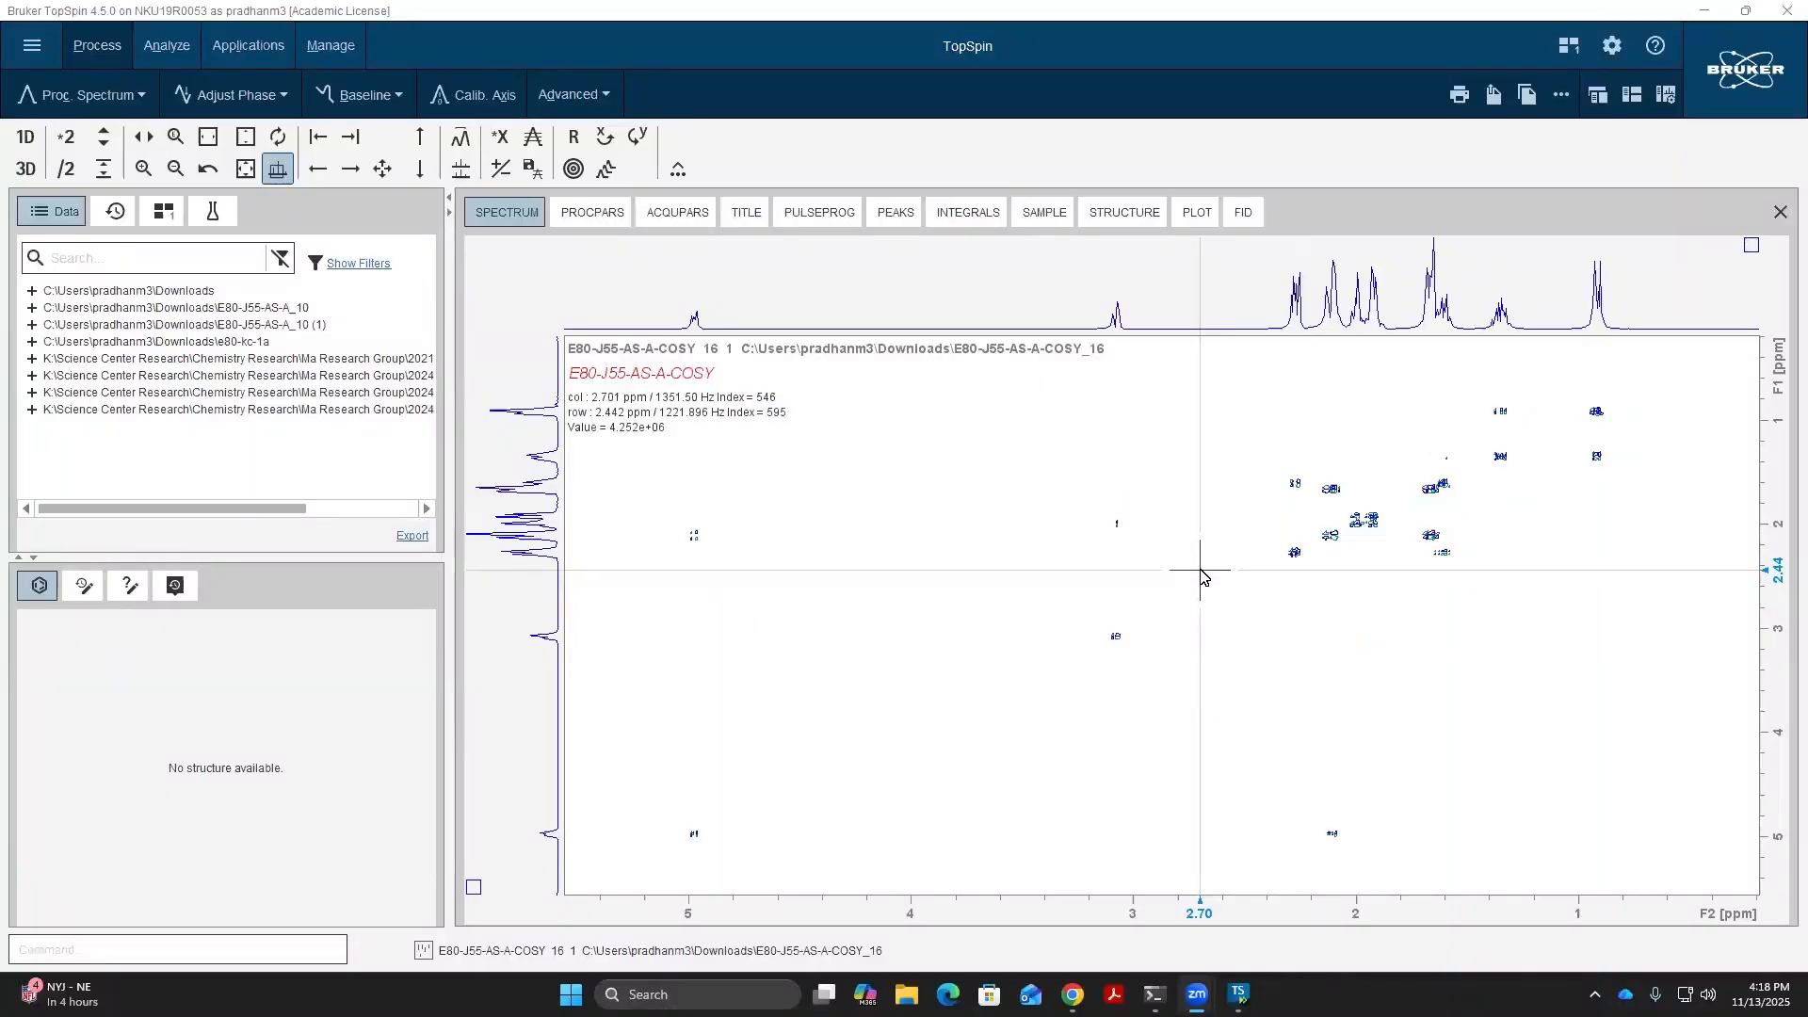
scroll(1225, 612, up, 2)
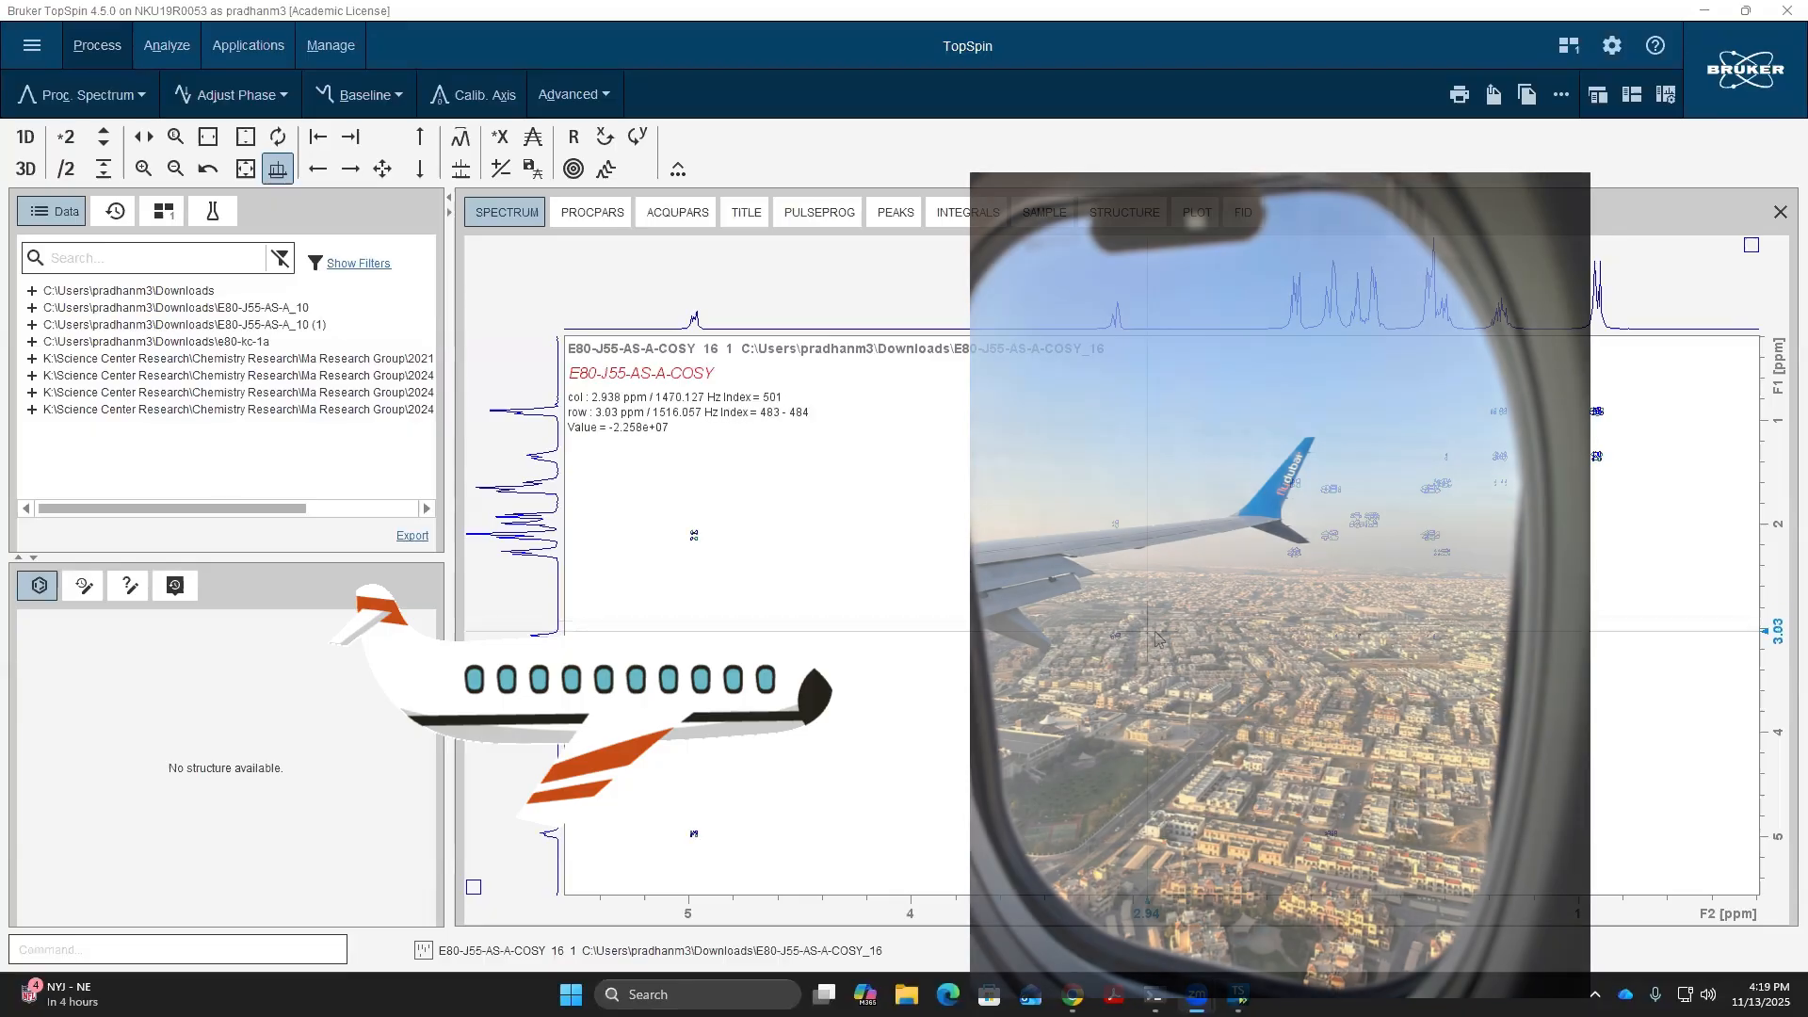
scroll(1155, 645, up, 6)
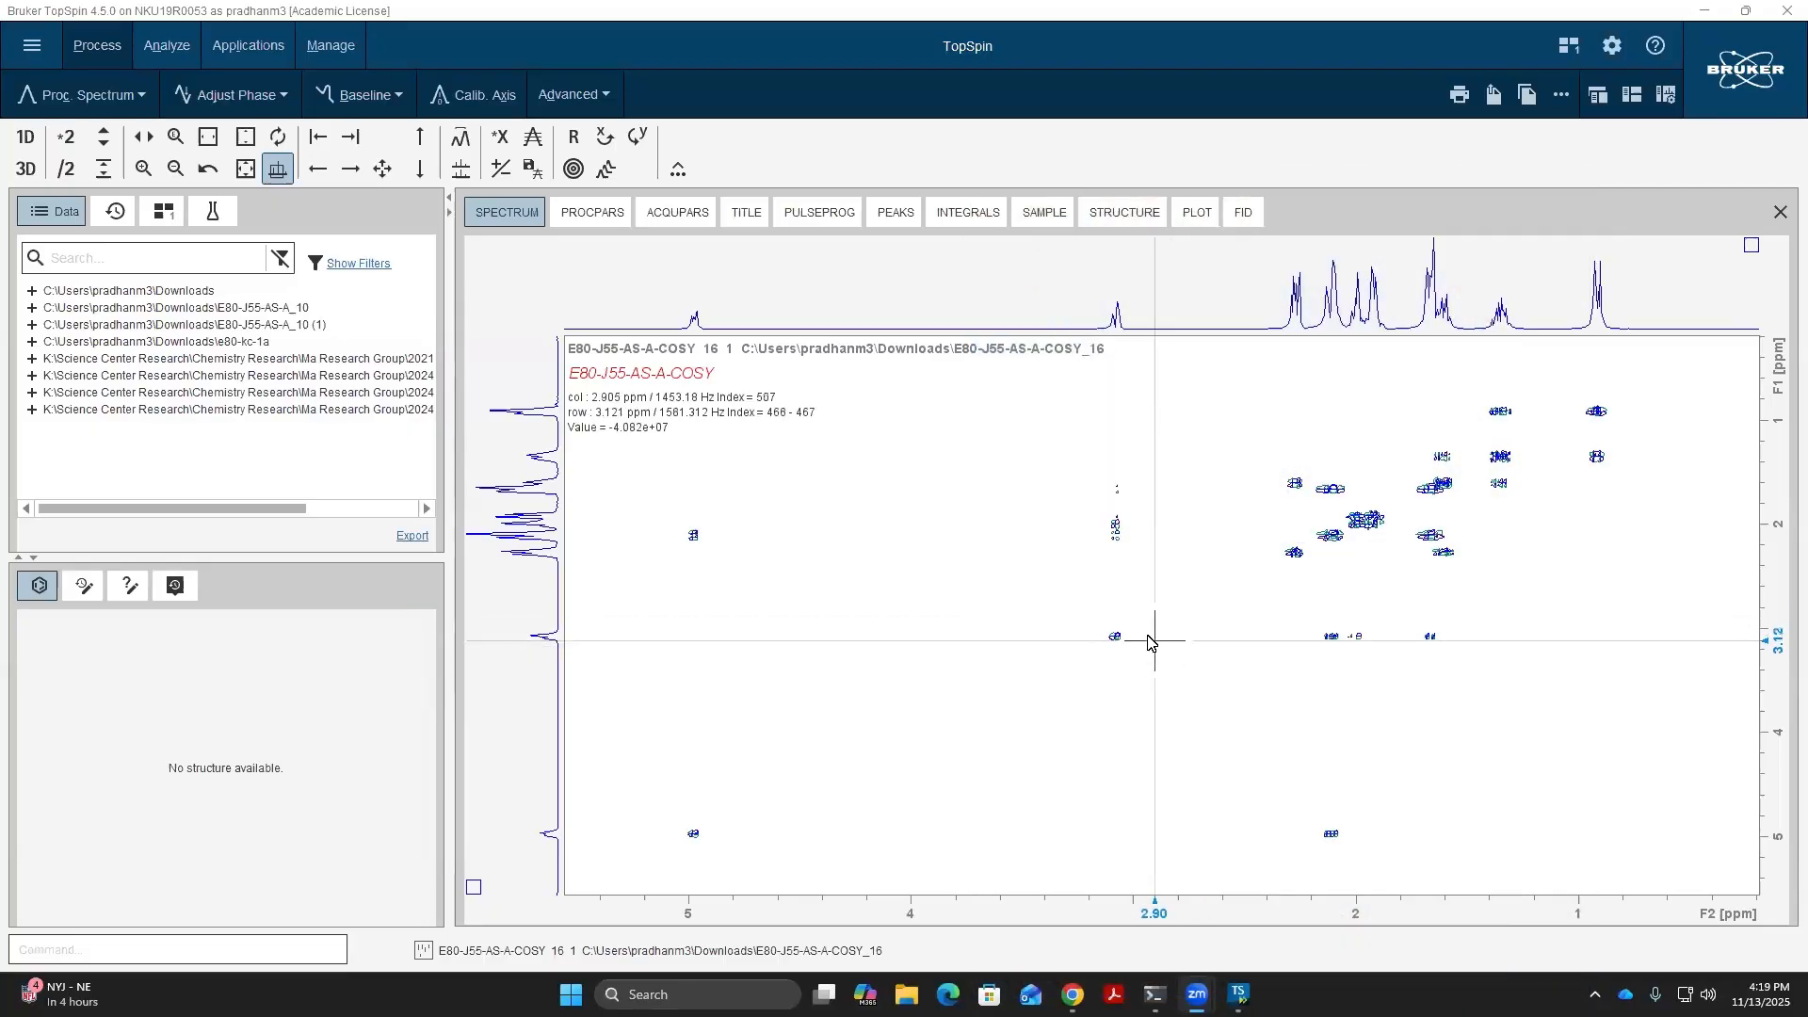
scroll(1149, 640, up, 5)
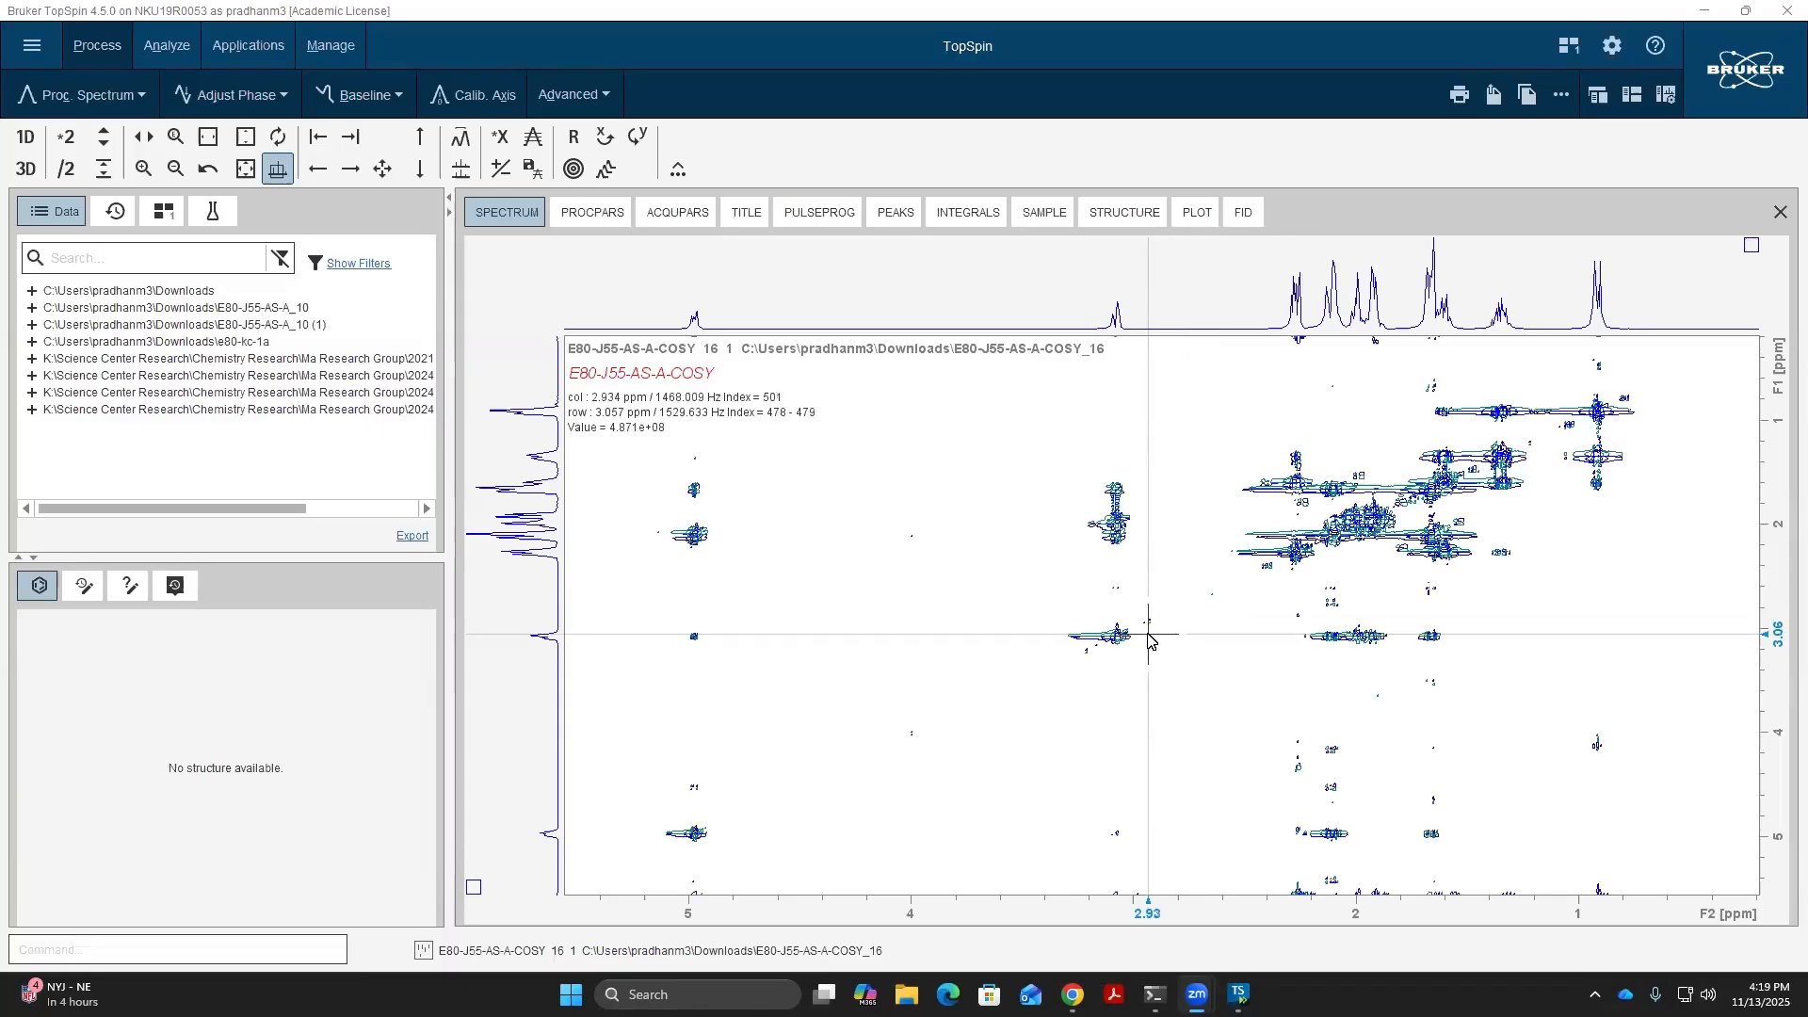
scroll(1148, 638, down, 8)
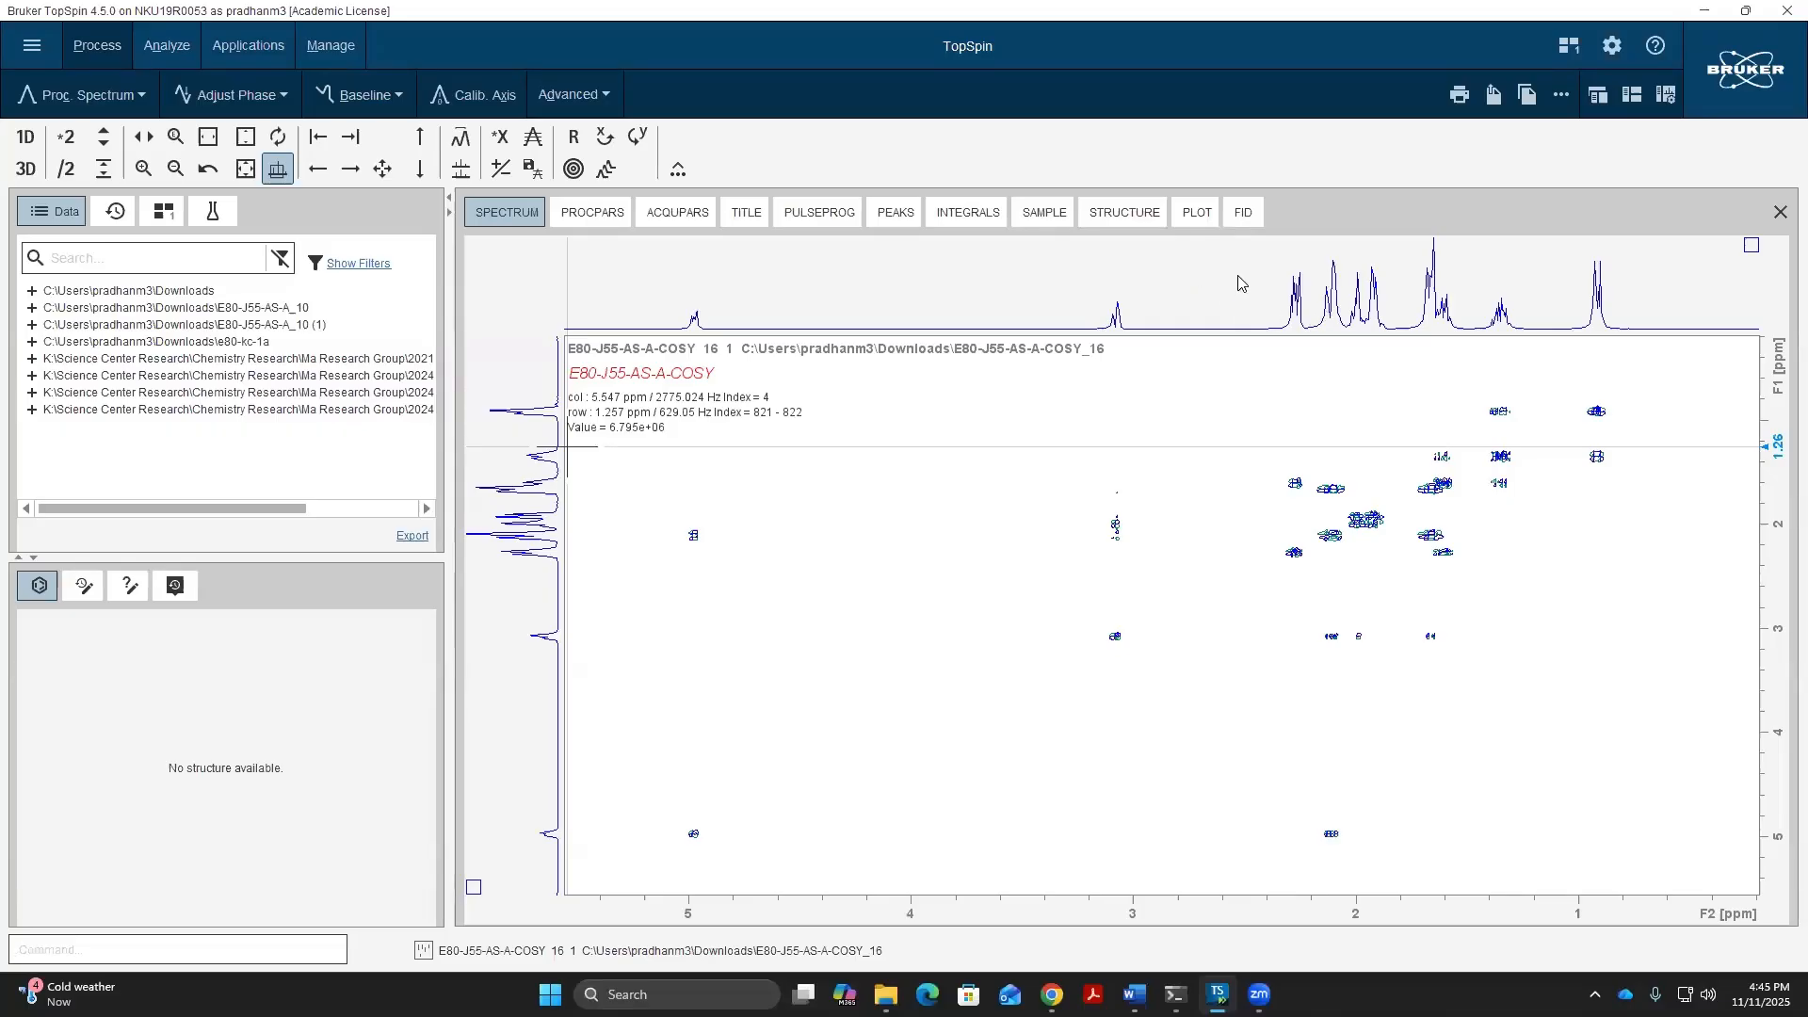
- Set the F2 external projection to experiment 10 of E80-J55-AS-A, from the E80-J55-AS-A_10 folder in Downloads
right_click(1167, 267)
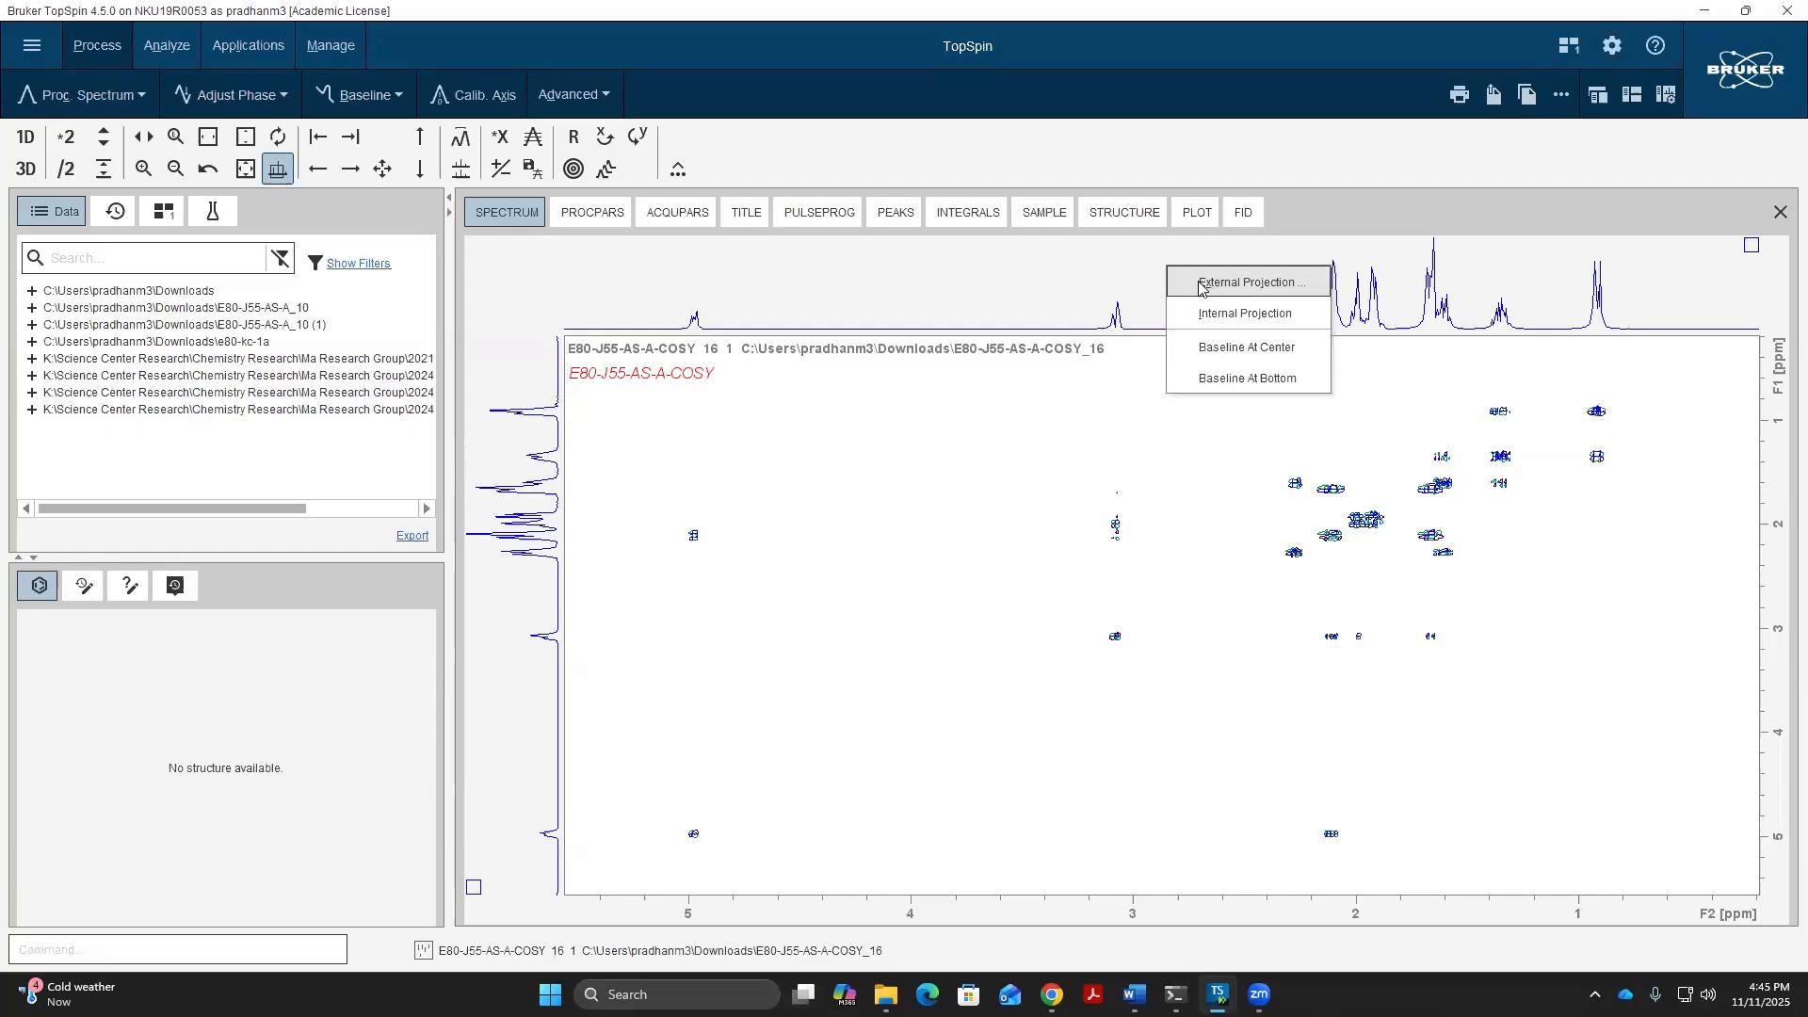
click(1202, 285)
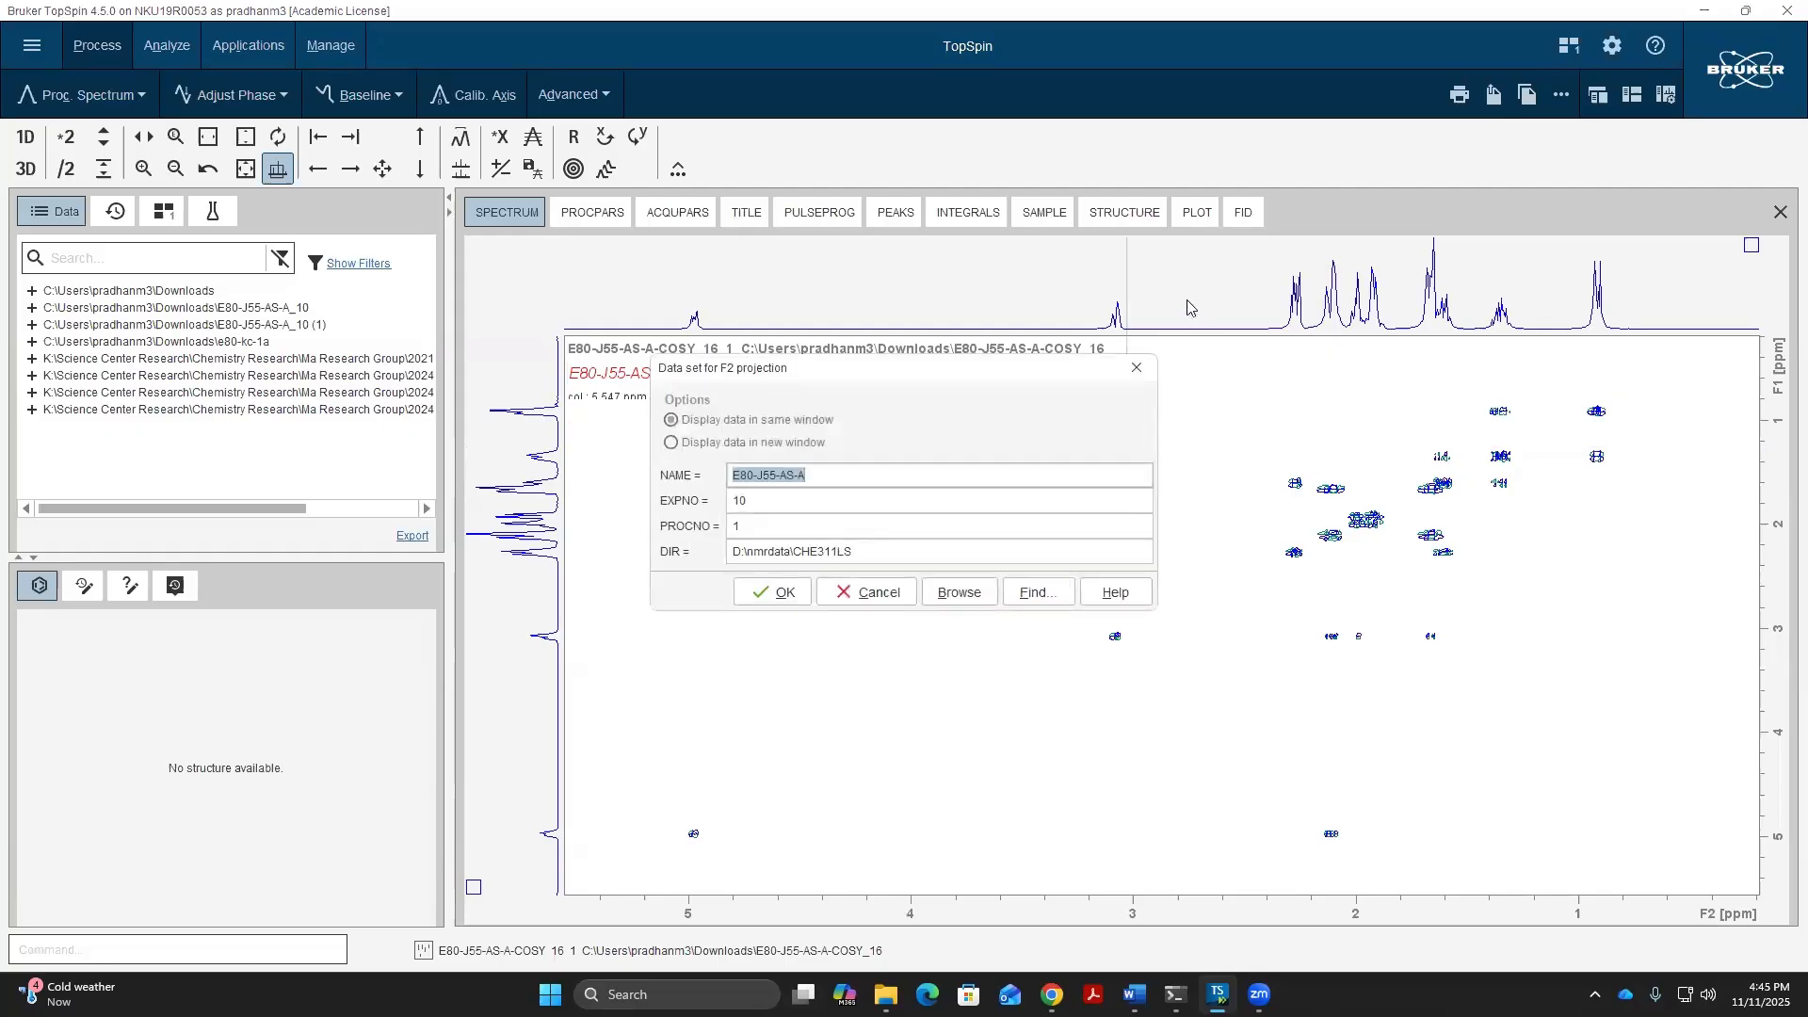
click(960, 592)
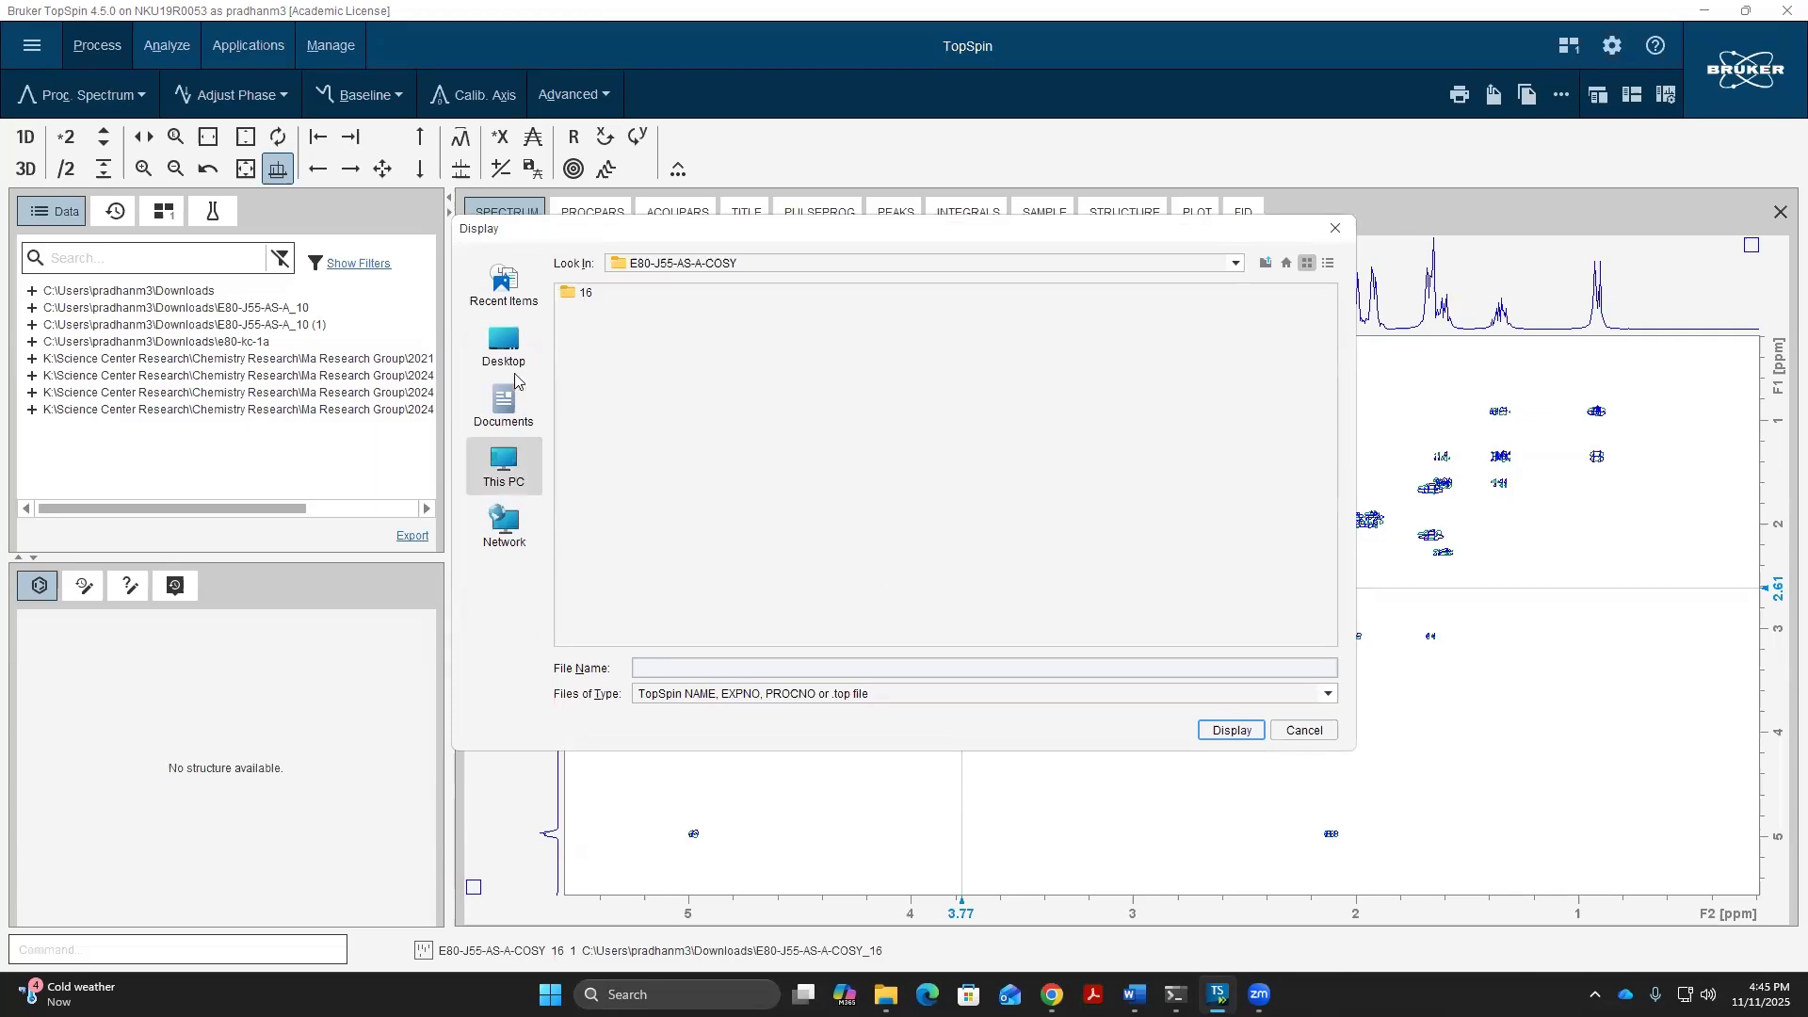
click(503, 347)
click(626, 361)
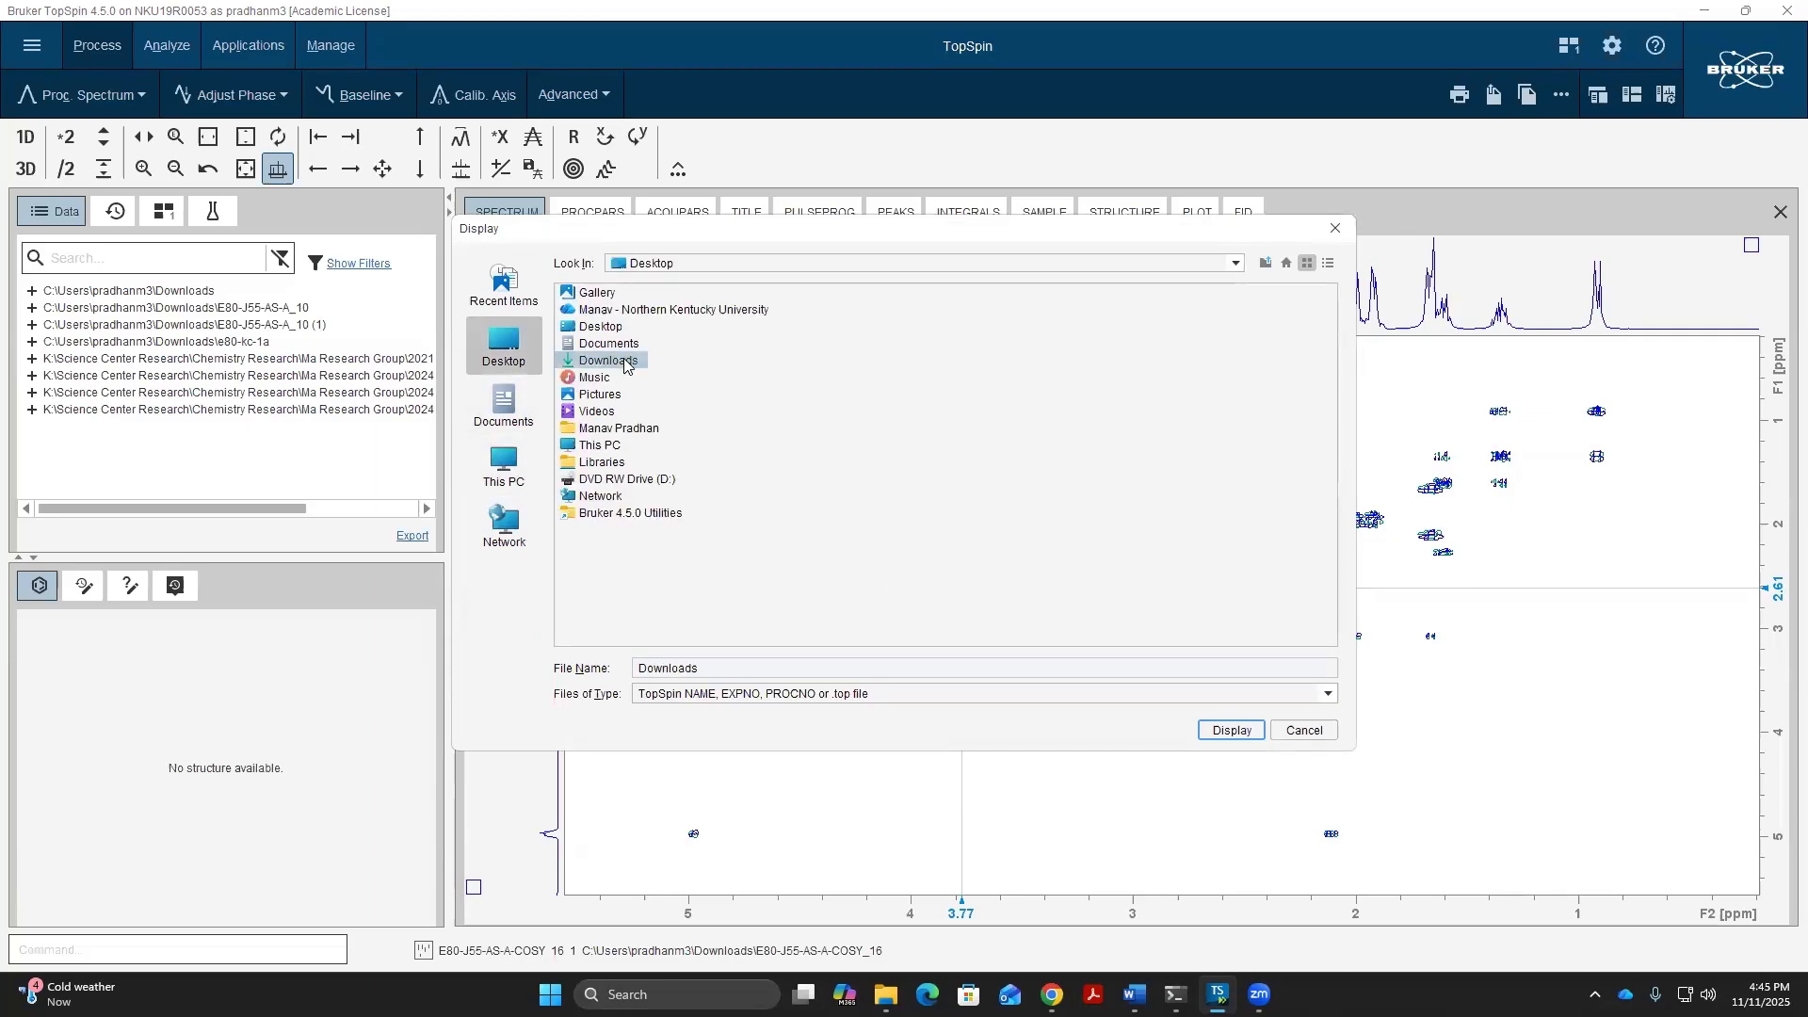
double_click(626, 361)
click(654, 312)
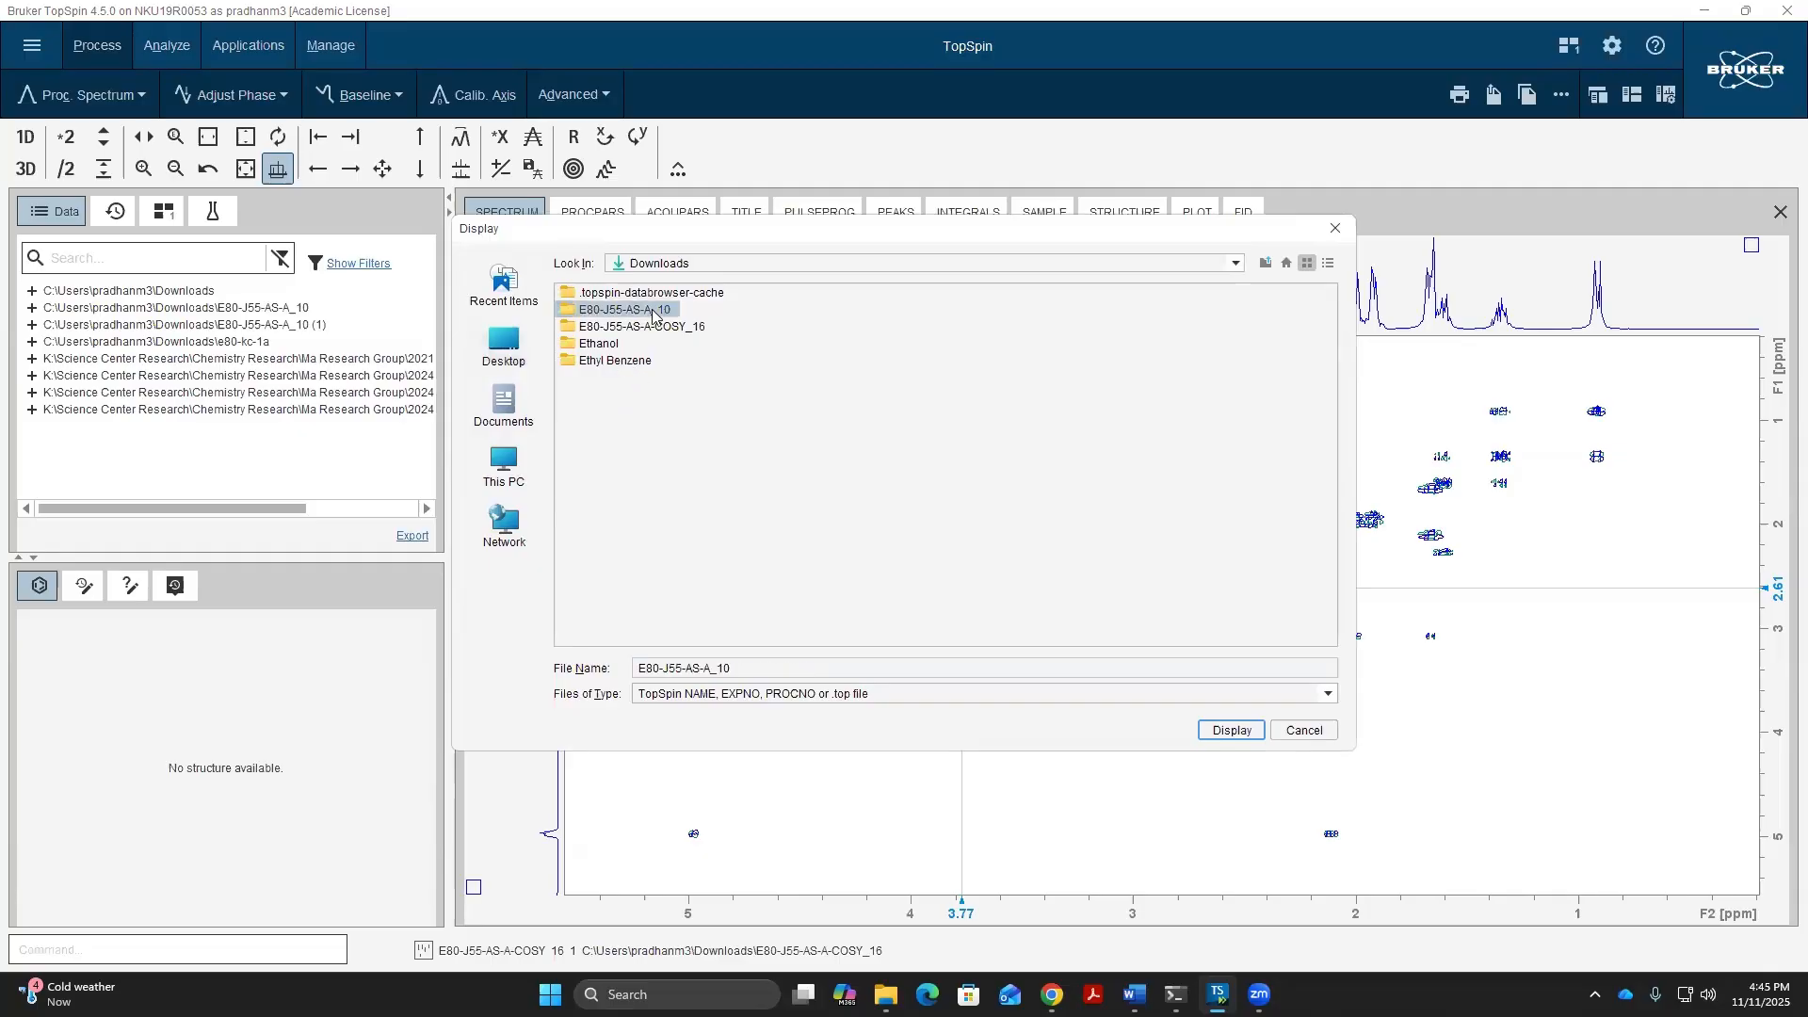
double_click(593, 307)
click(604, 314)
double_click(604, 314)
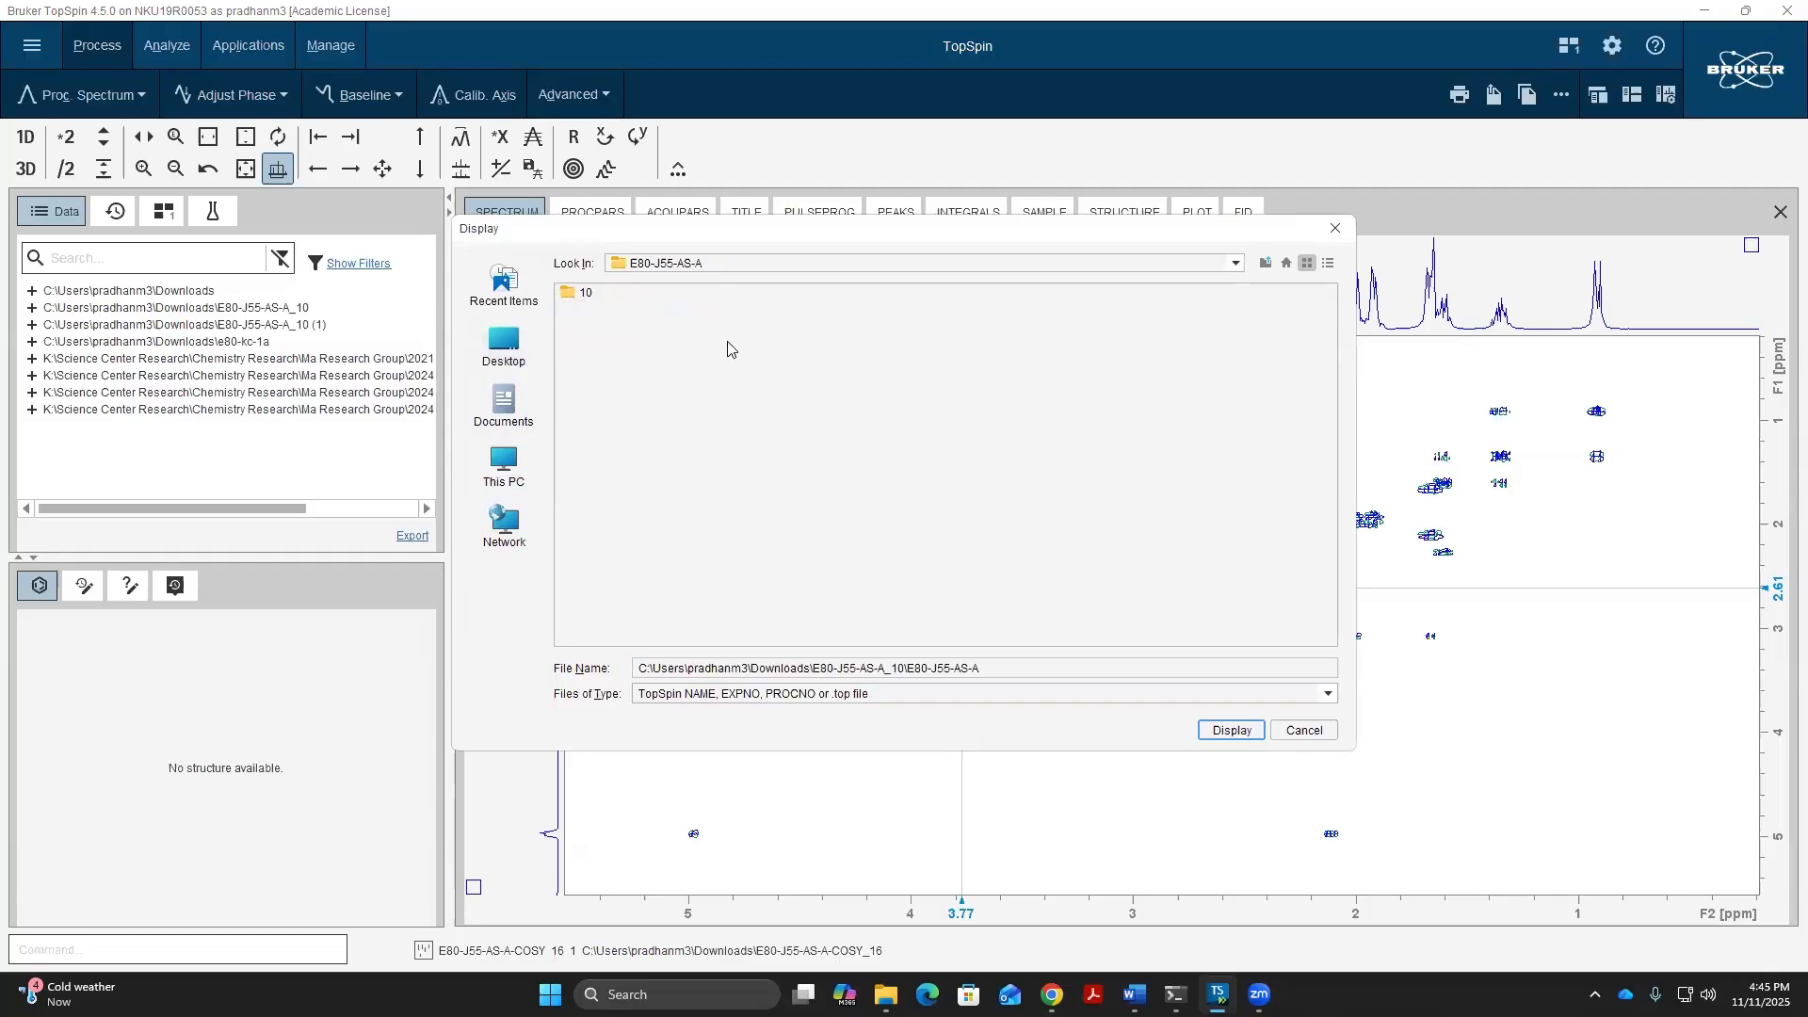
click(1231, 731)
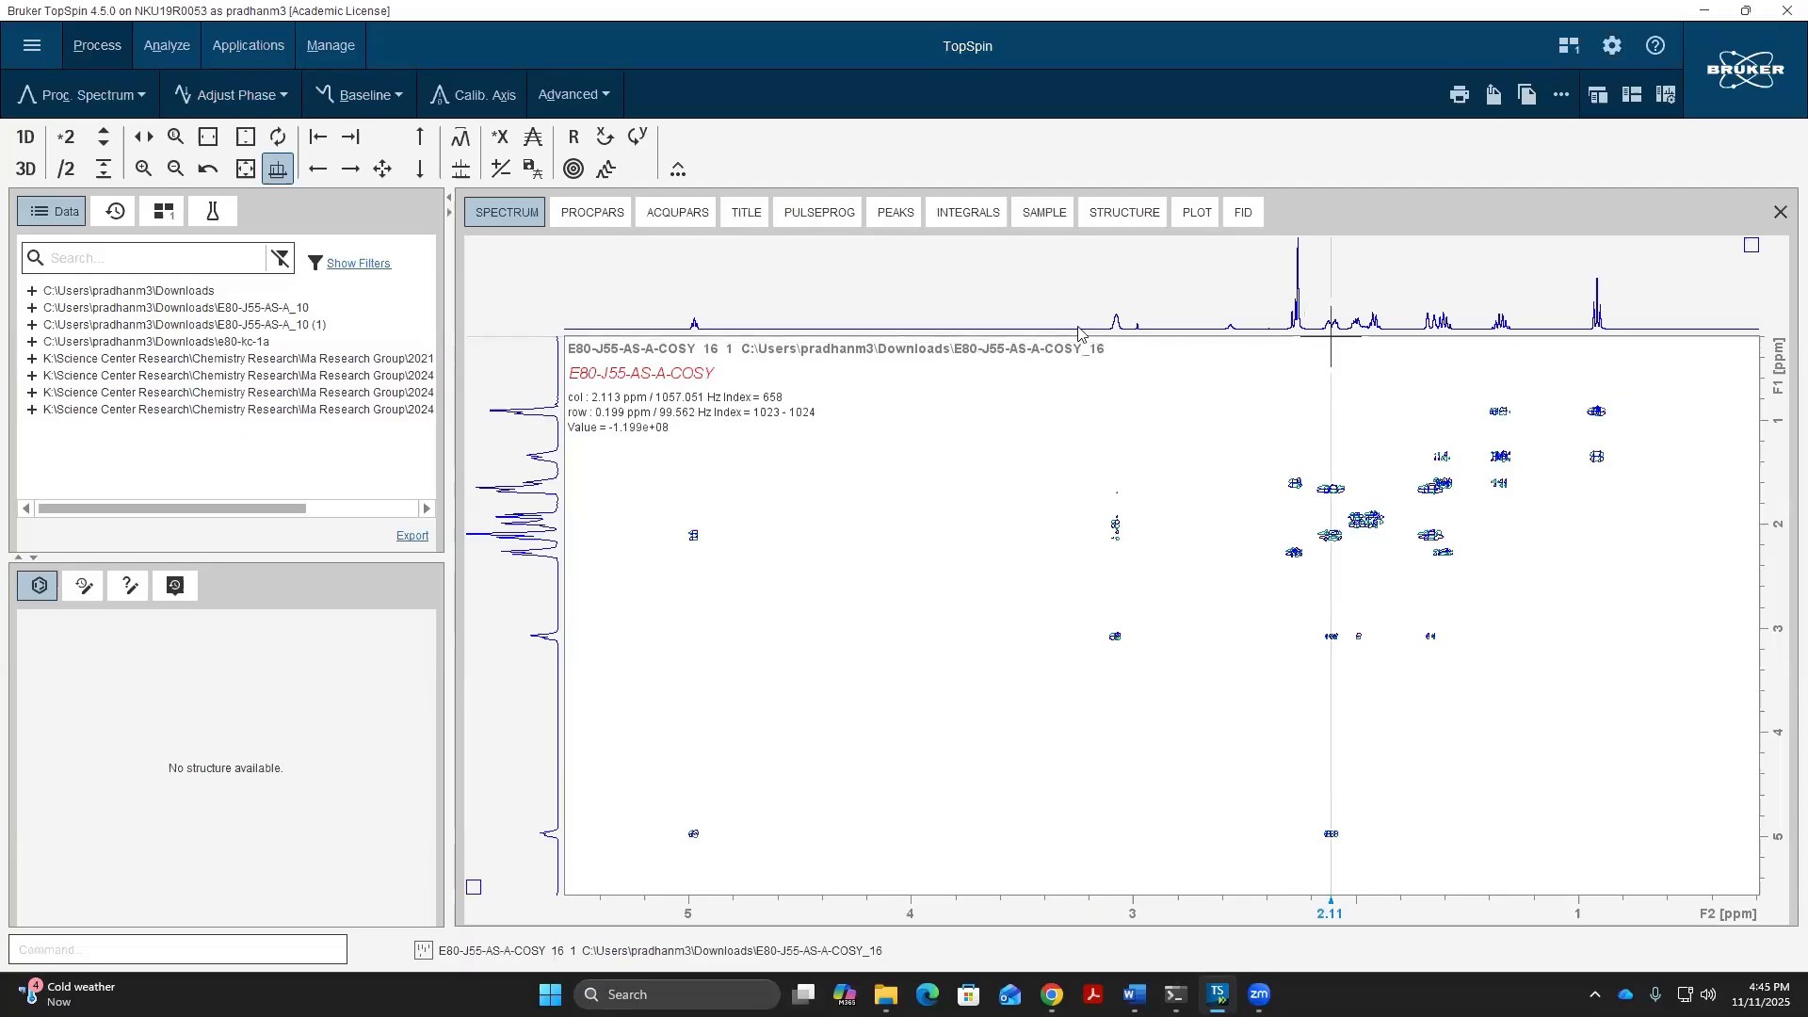
- Set the F1 external projection to the same 1D dataset, experiment 10 of E80-J55-AS-A
right_click(492, 600)
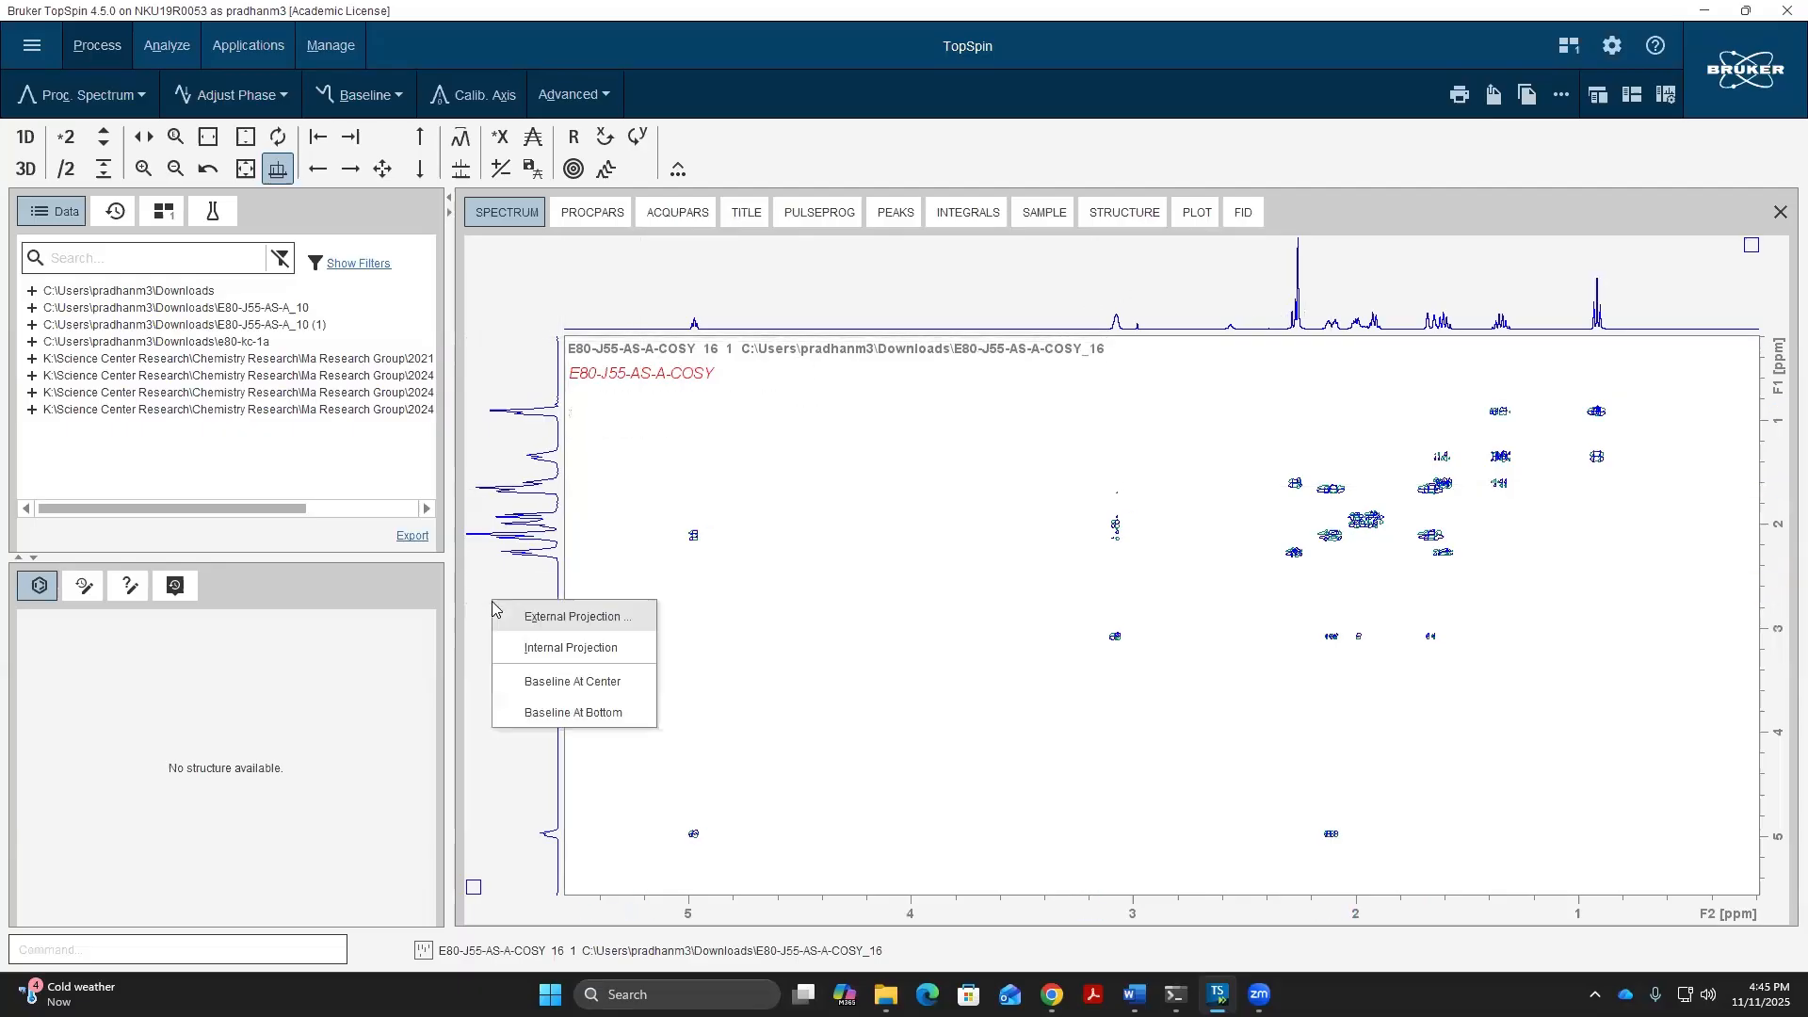
click(539, 619)
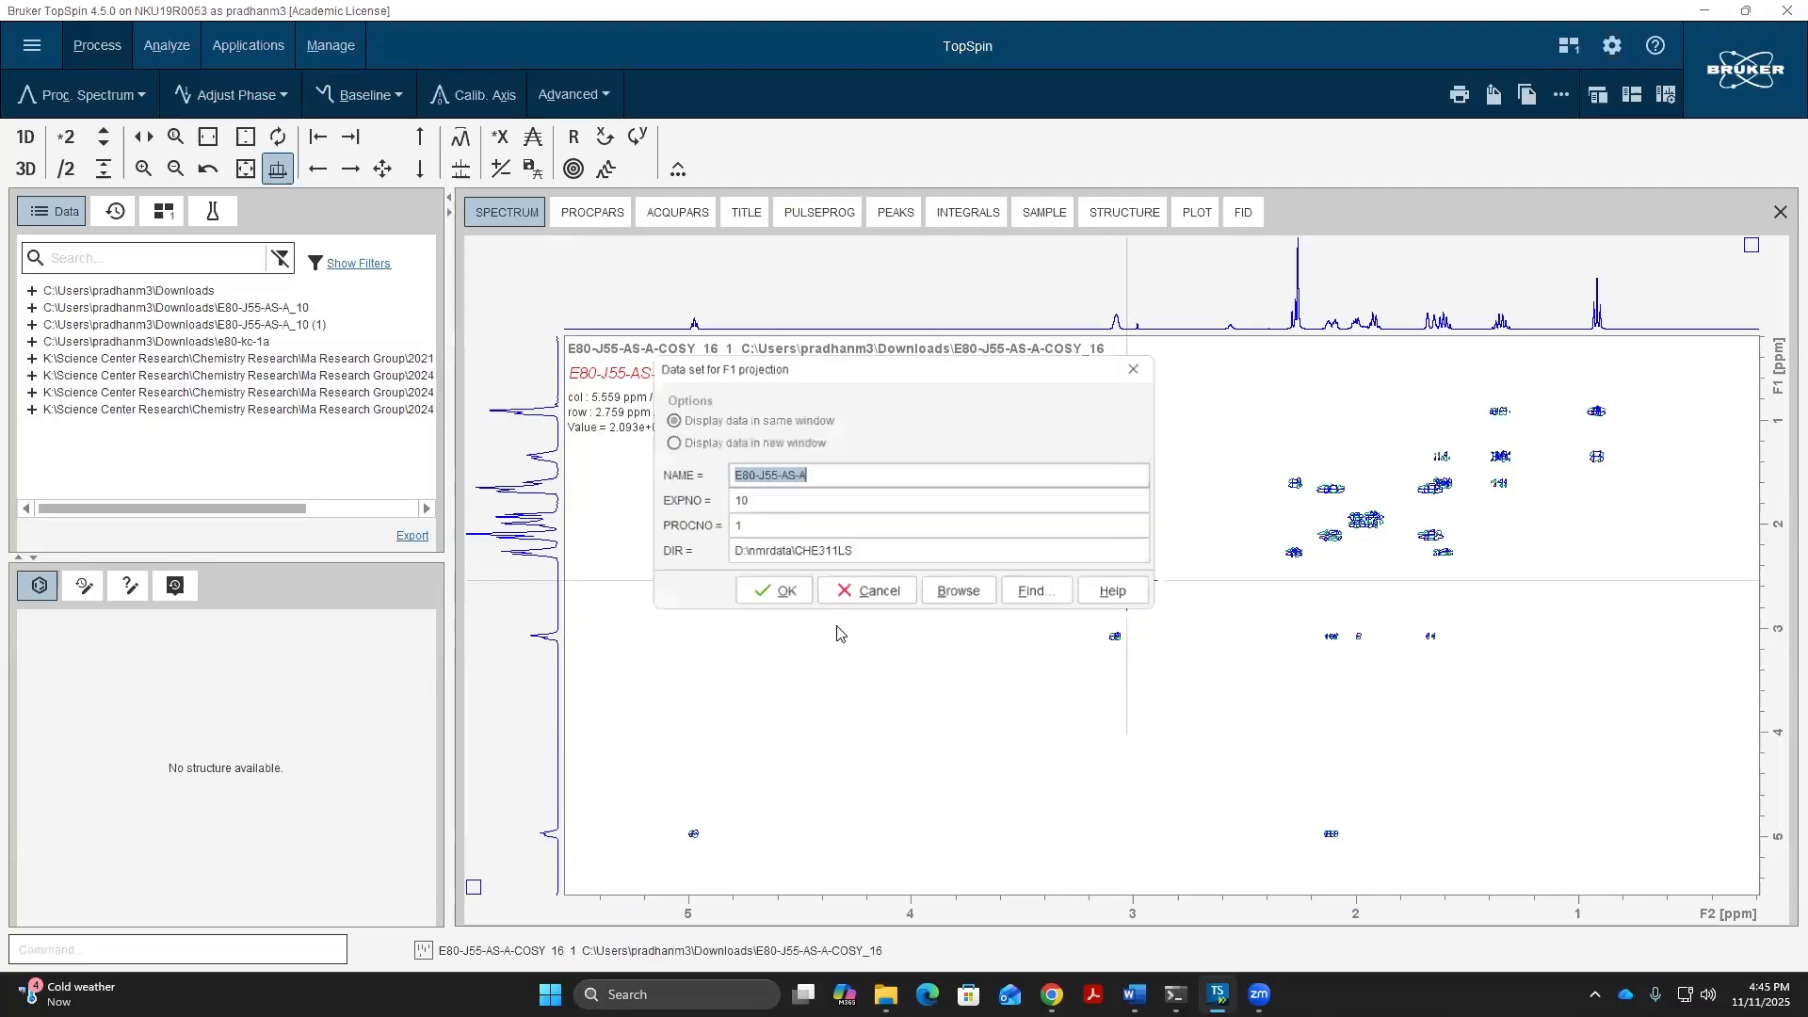
click(960, 593)
click(579, 297)
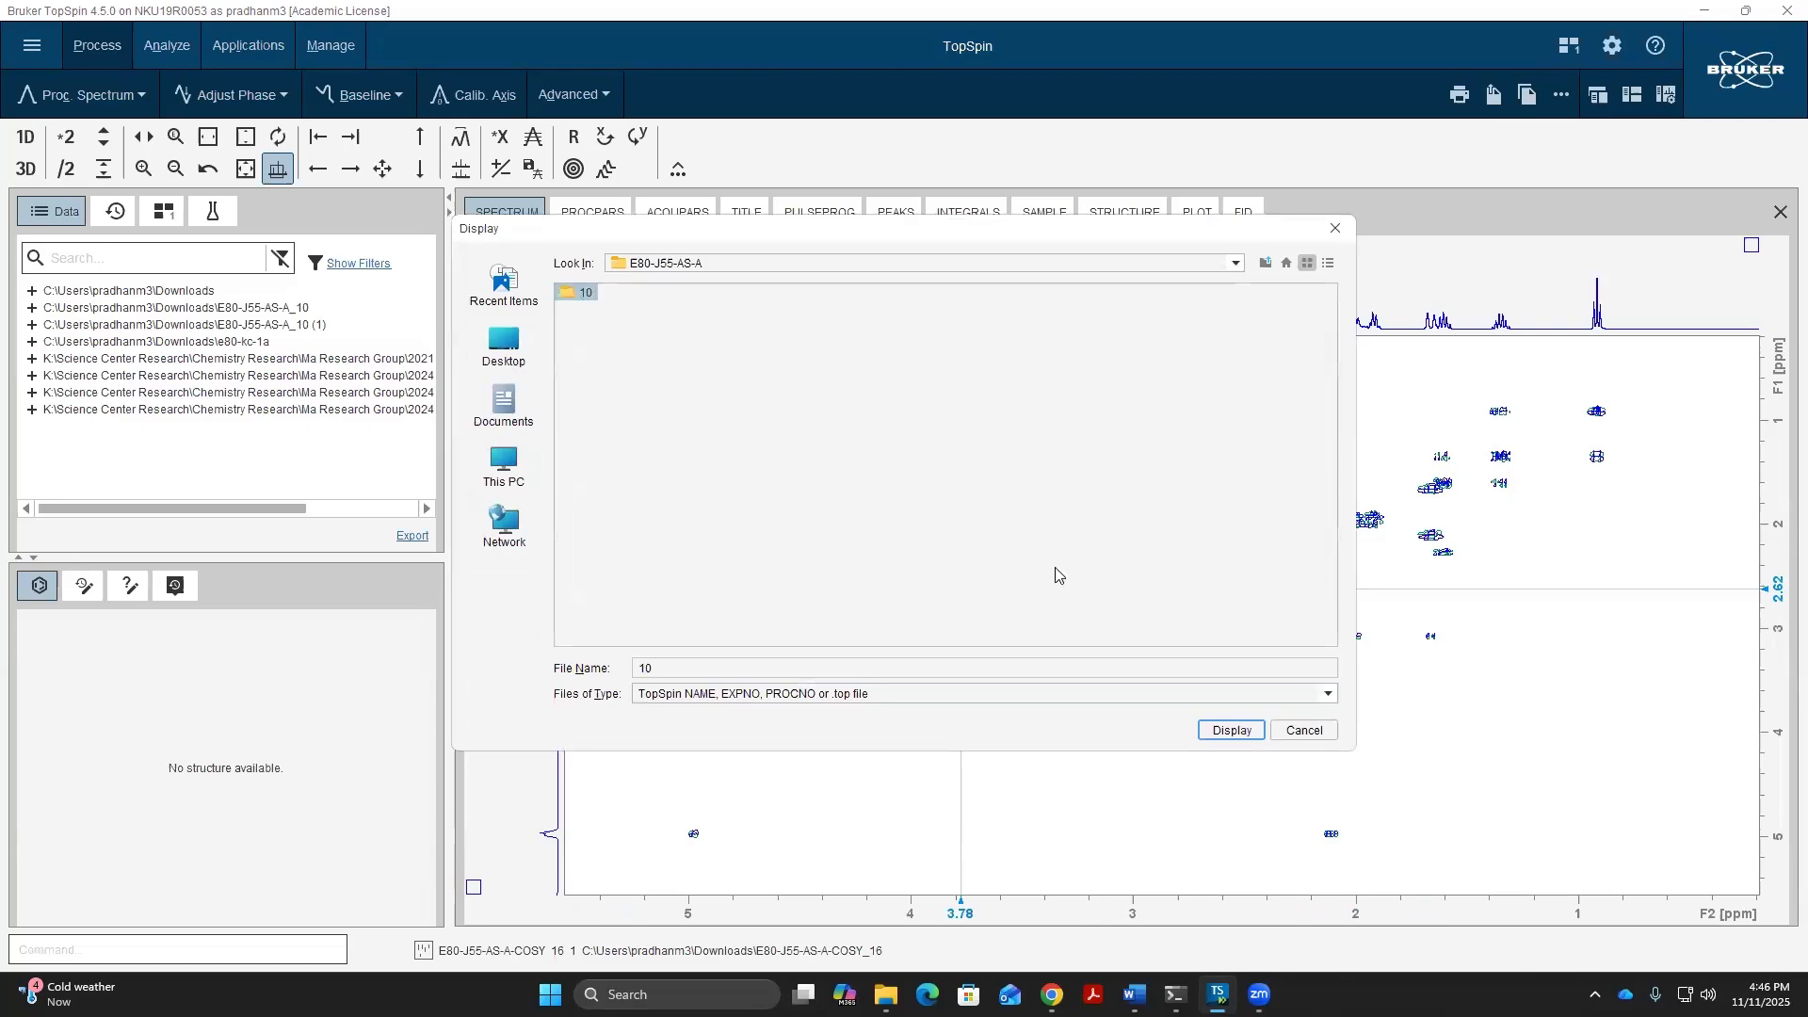
click(1232, 732)
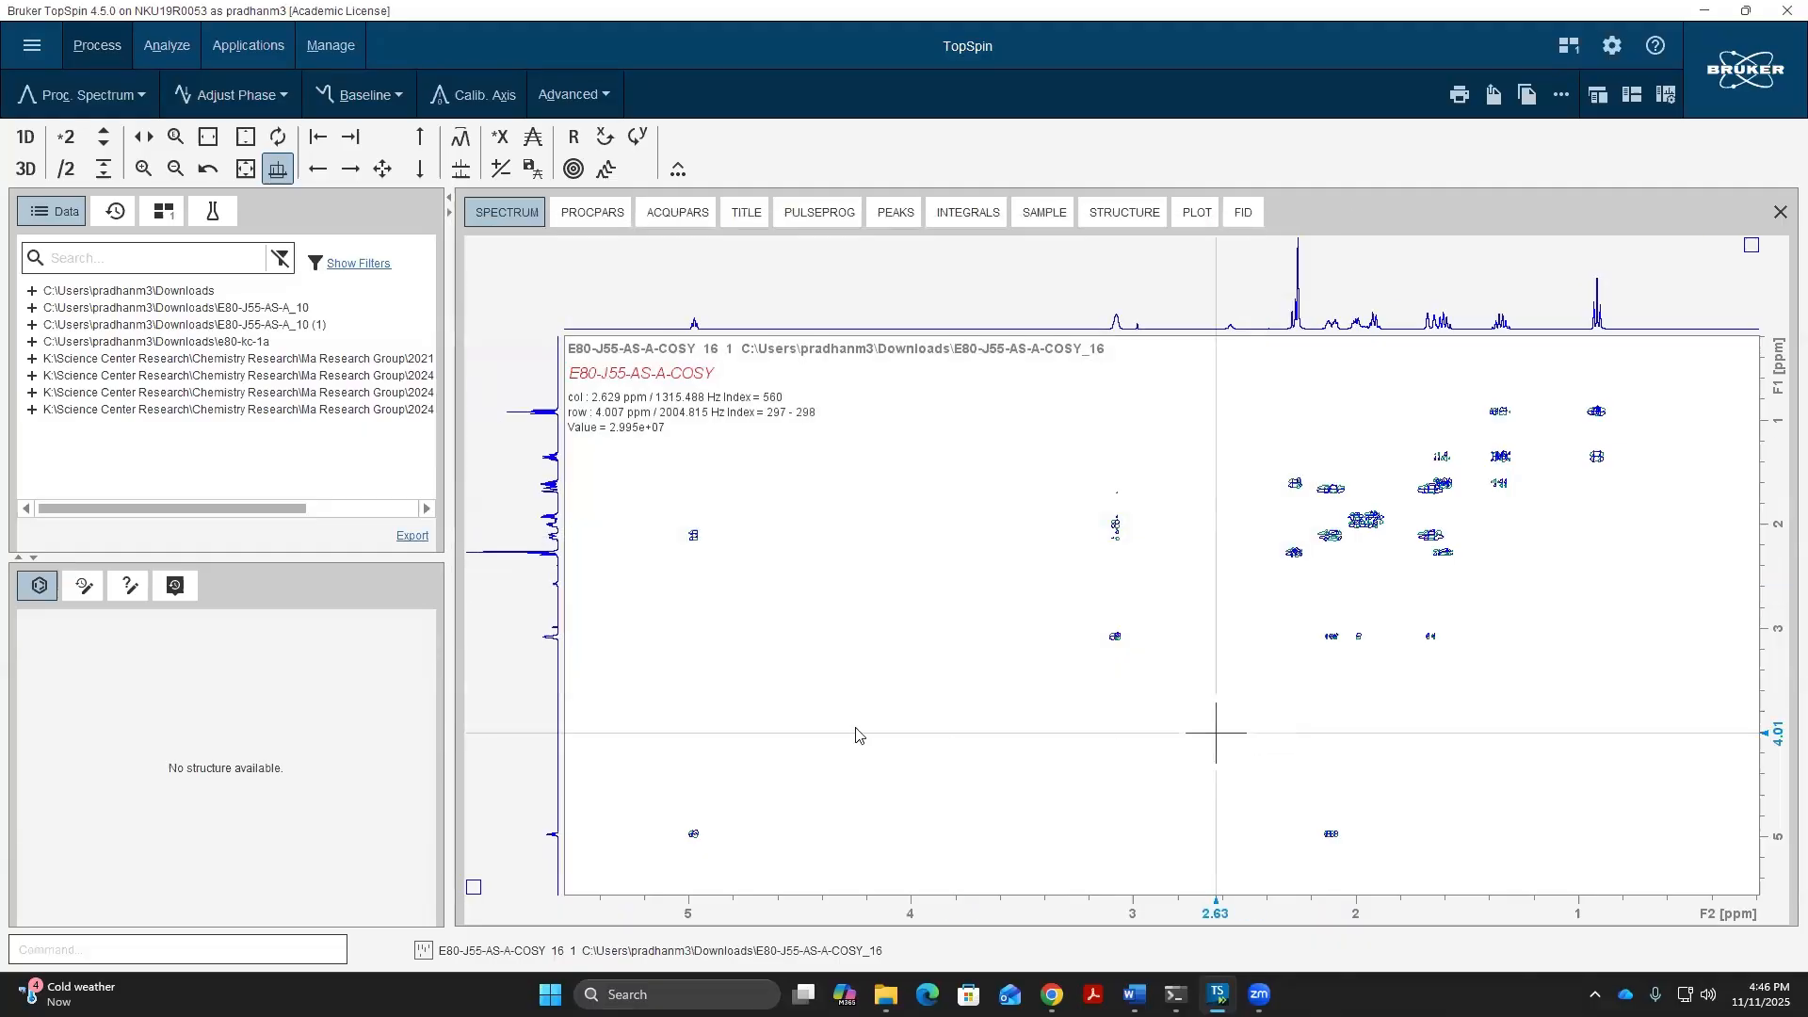